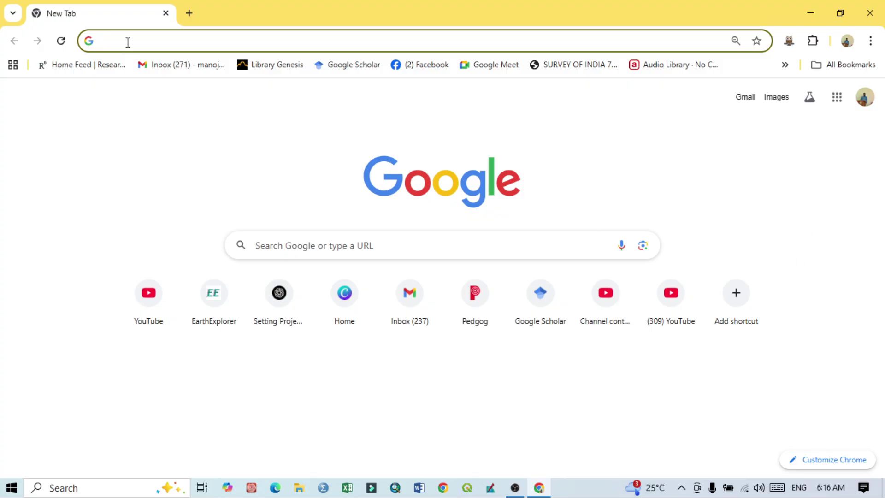
Step: Open the EarthExplorer website at earthexplorer.usgs.gov
text(earth)
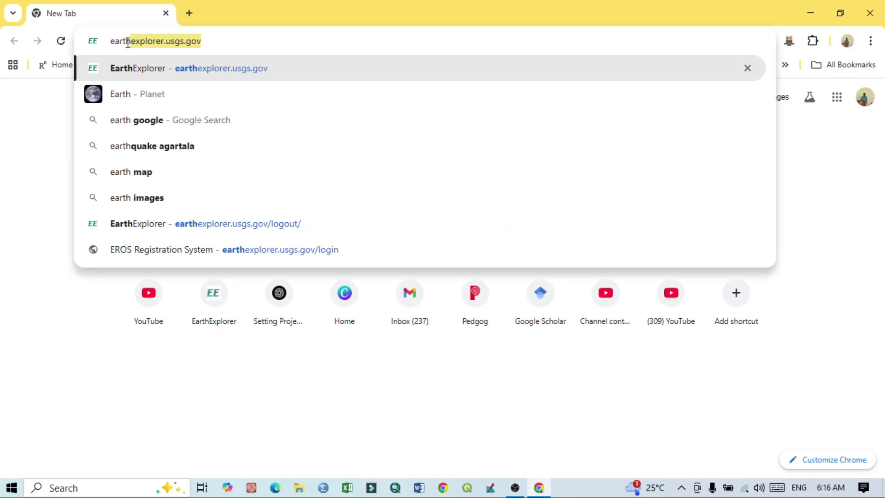
click(171, 46)
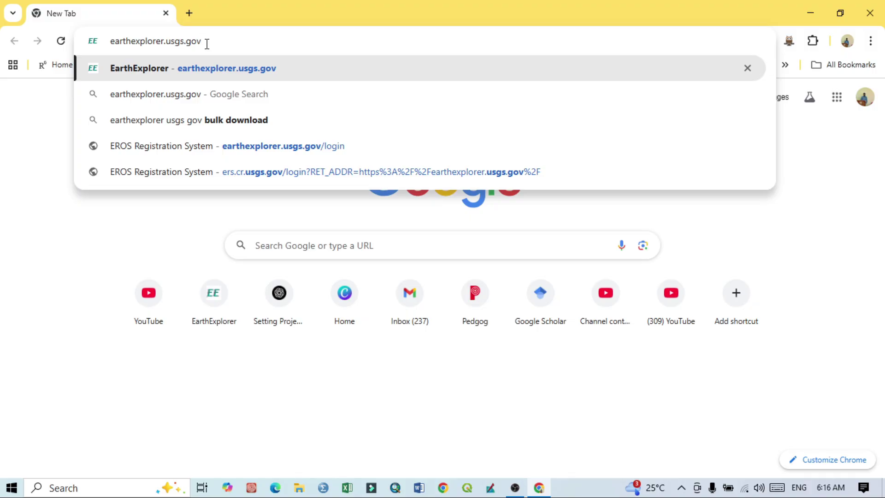
key(Return)
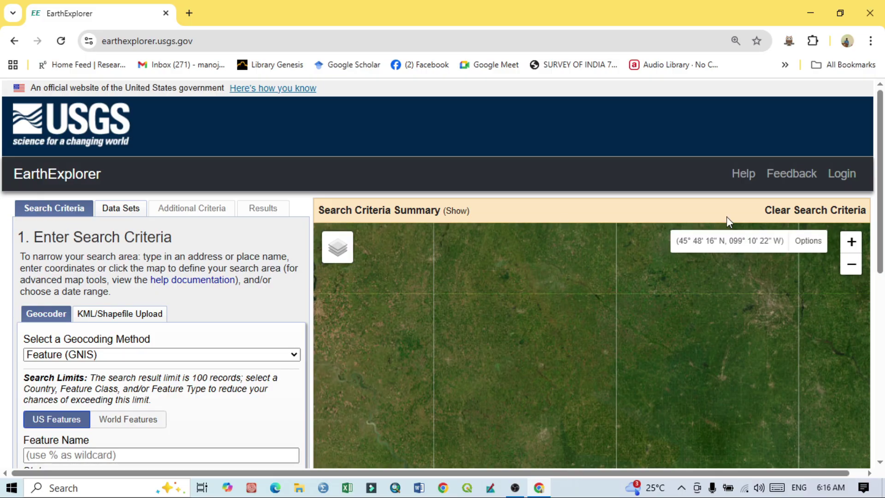
Step: Look at the KML/Shapefile upload option in the search criteria and return to the geocoder
drag(881, 208, 880, 229)
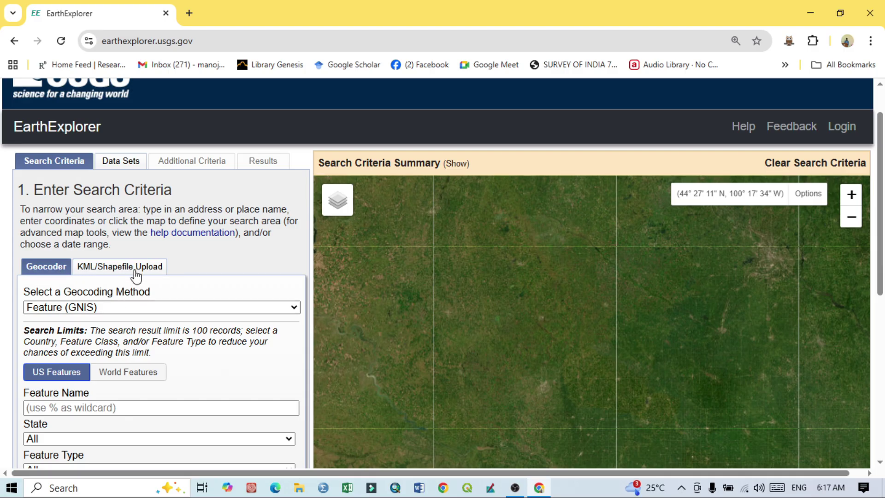
click(106, 272)
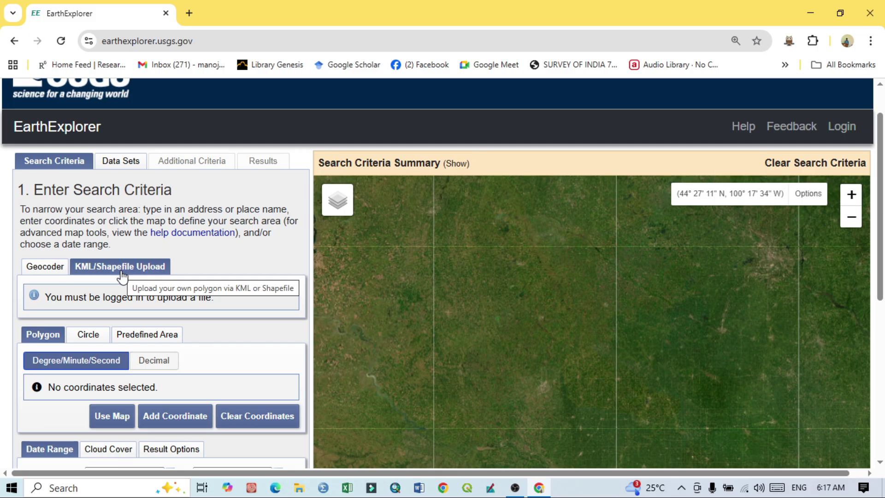
click(45, 267)
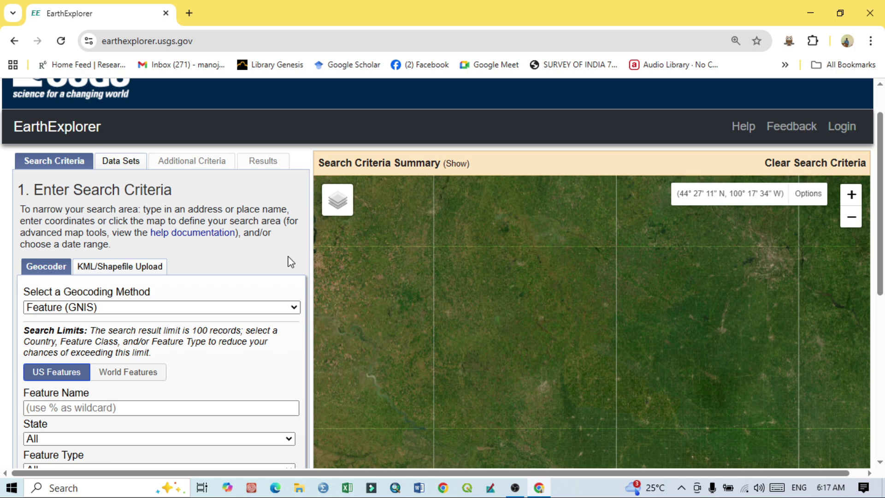
Step: Keep Feature (GNIS) as the geocoding method and switch the place search to World Features
scroll(247, 253, down, 1)
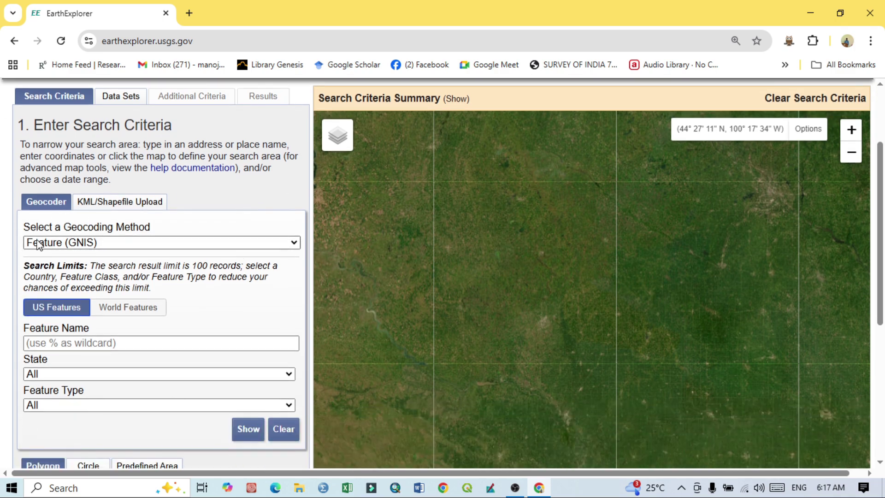
click(88, 245)
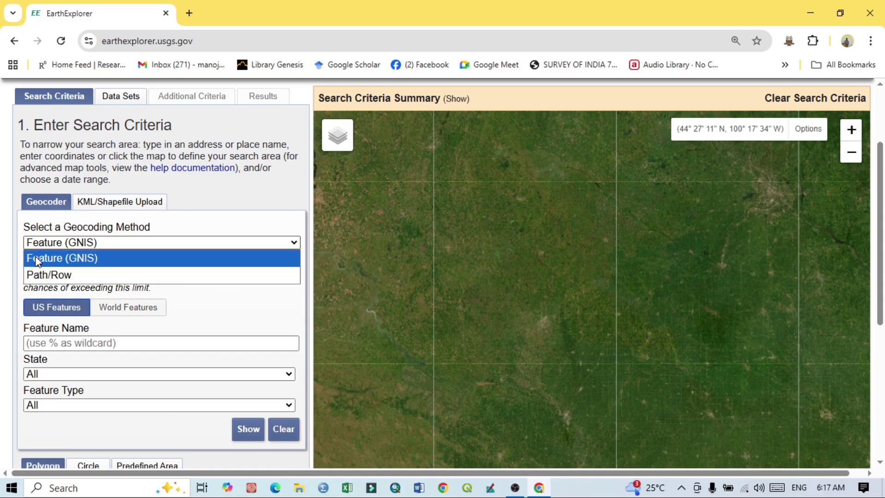
click(81, 258)
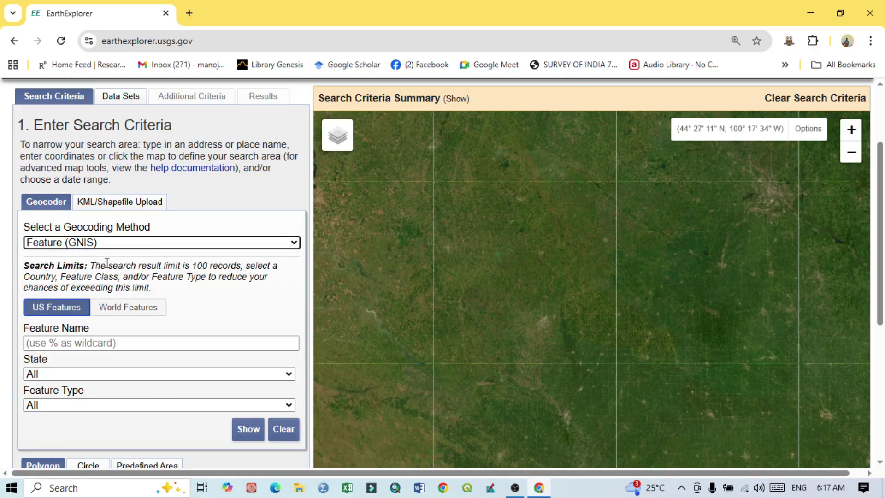
scroll(105, 261, down, 1)
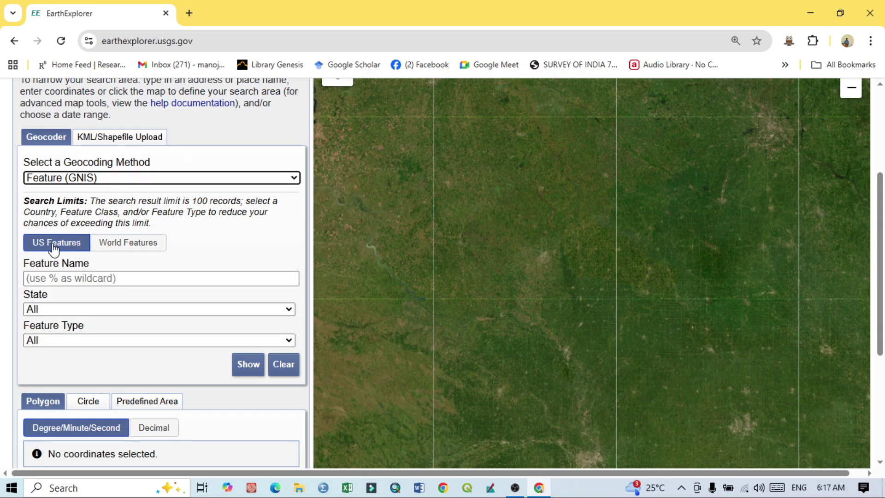
click(110, 245)
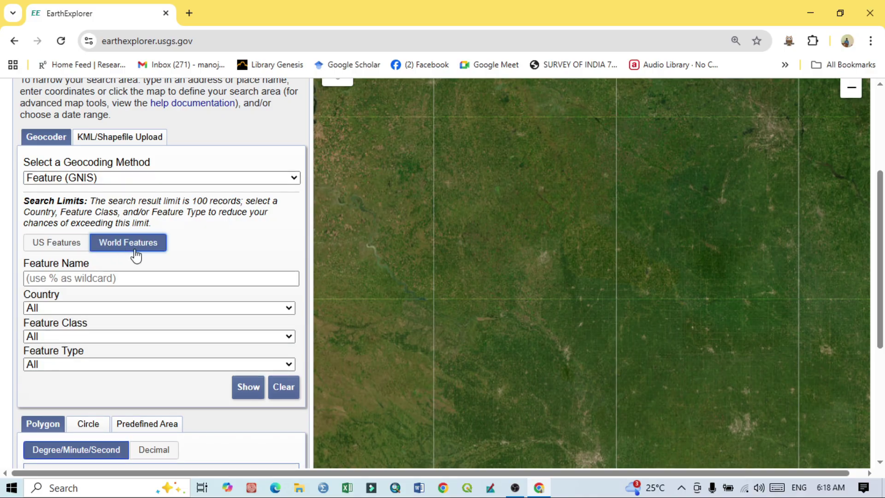
Step: Search for the feature name "cooch behar" with the country left at All, and pick the Cooch Behar populated place in India
click(54, 278)
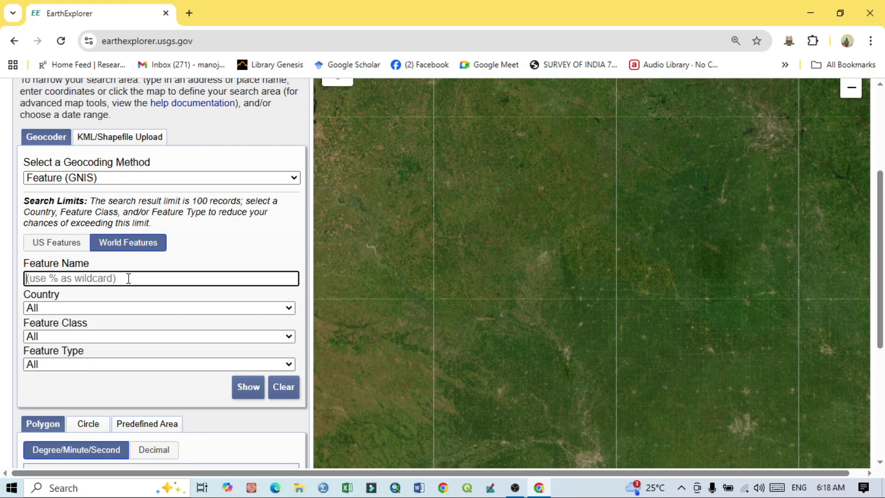
text(cooch behar)
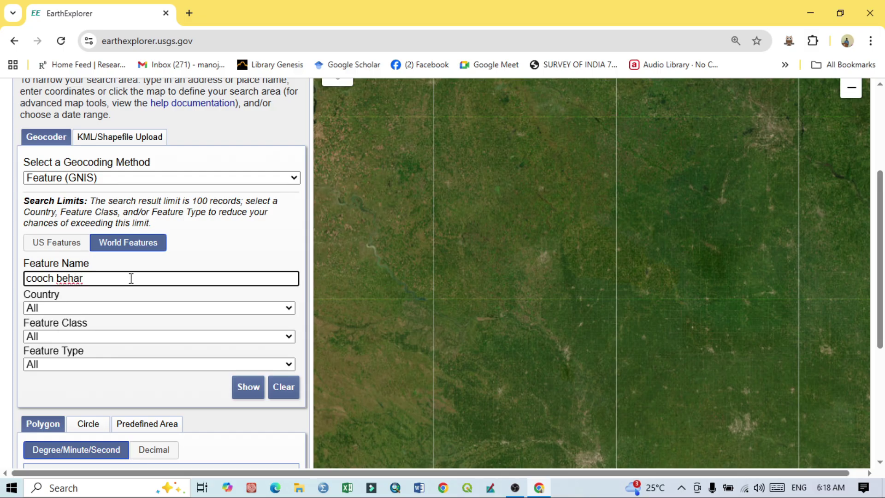
click(206, 262)
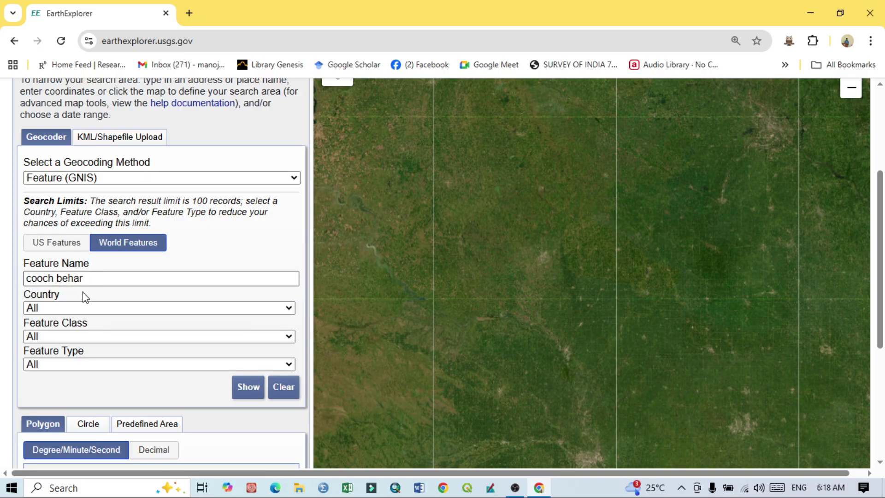
click(41, 309)
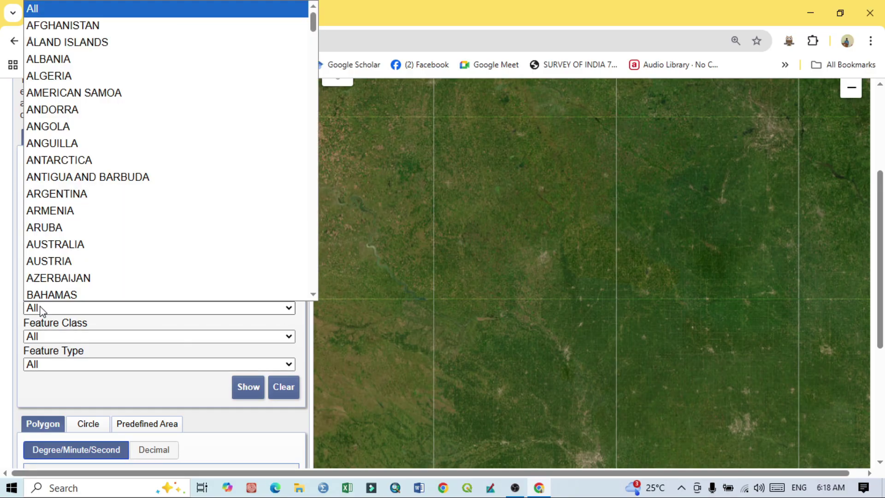
click(55, 310)
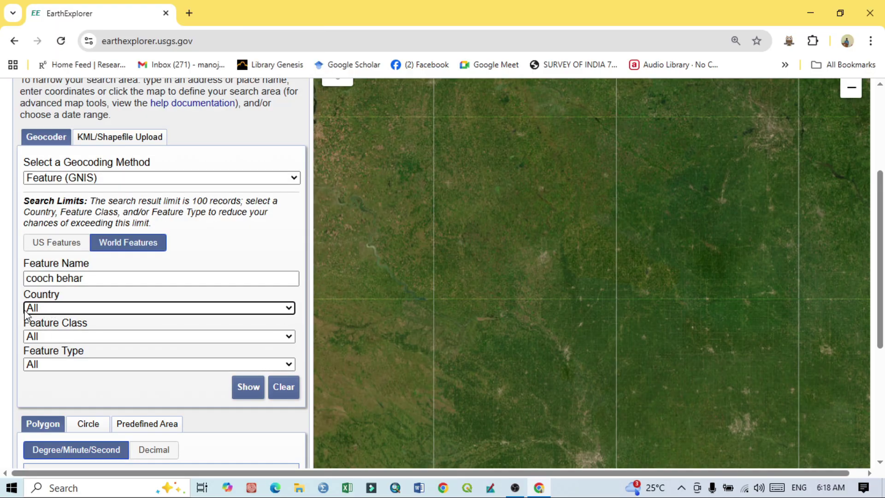
click(17, 321)
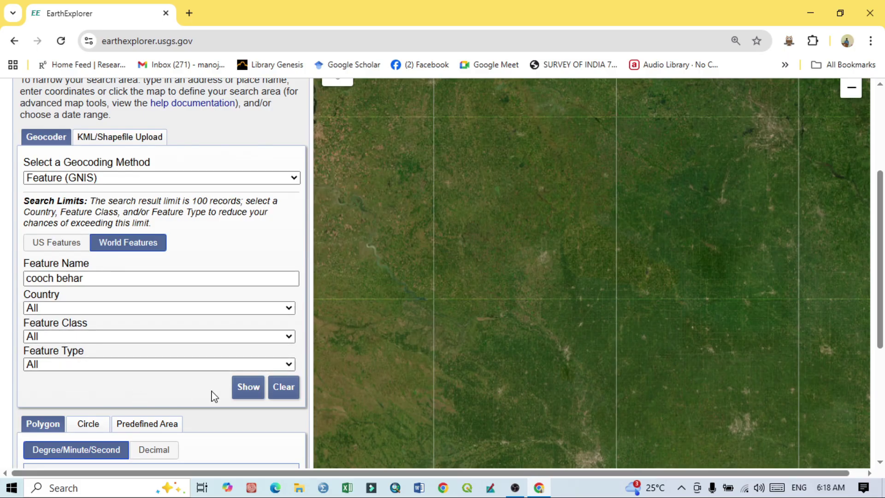
click(249, 391)
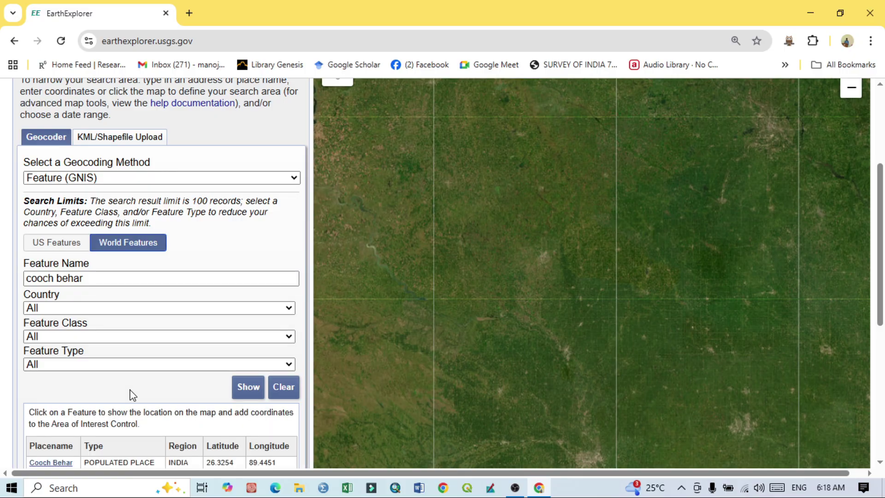
scroll(133, 395, down, 3)
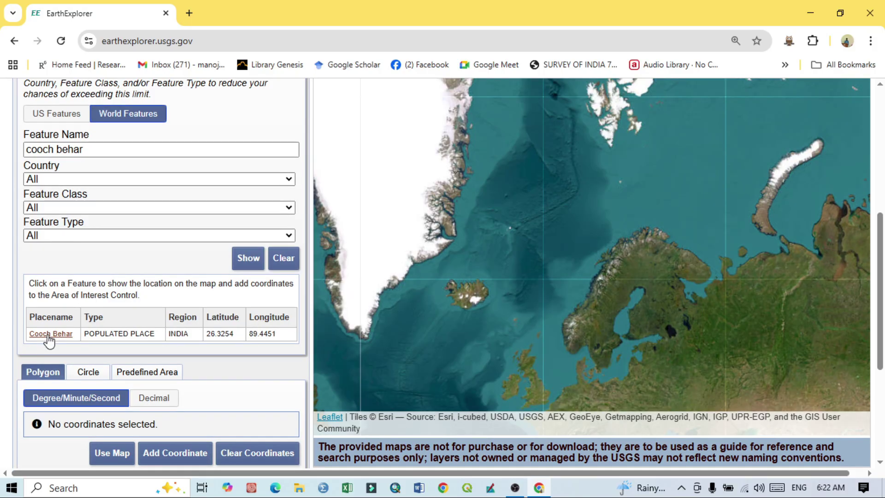
click(49, 334)
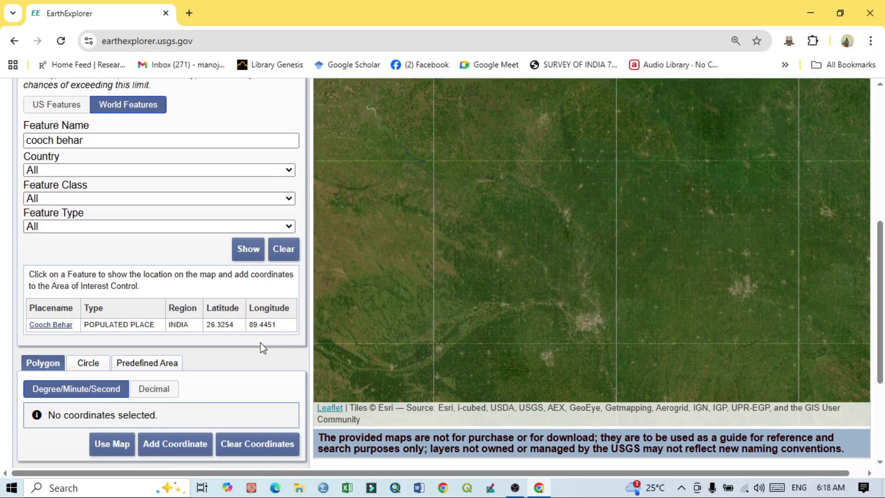
Step: Look at the cloud cover and result options of the search criteria, and return to the date range
scroll(222, 343, down, 1)
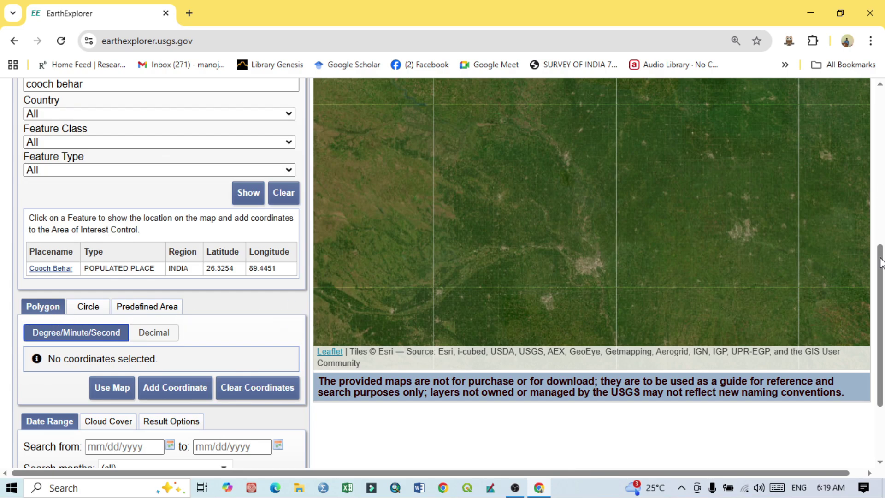
mouse_move(880, 263)
mouse_down()
mouse_move(879, 101)
mouse_move(874, 258)
mouse_up()
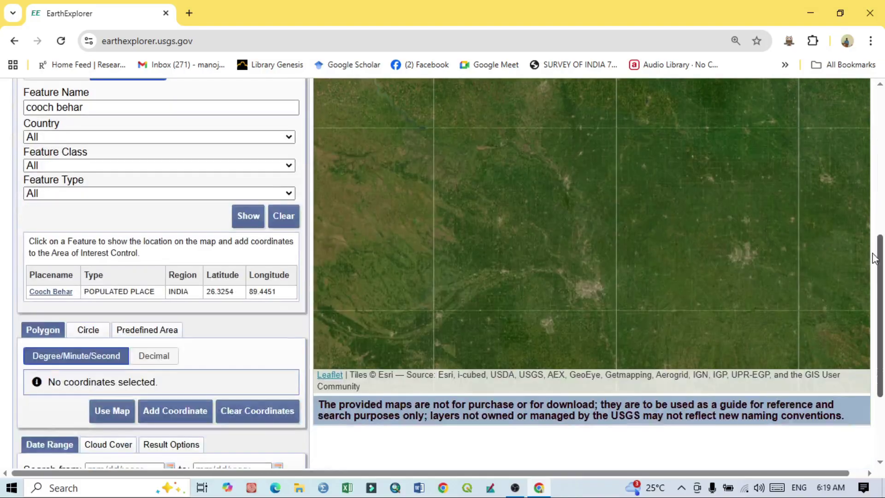
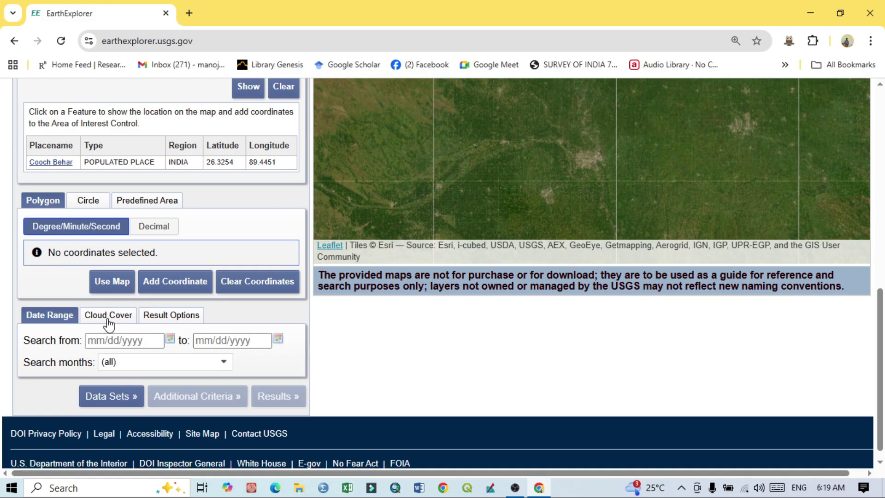
click(99, 316)
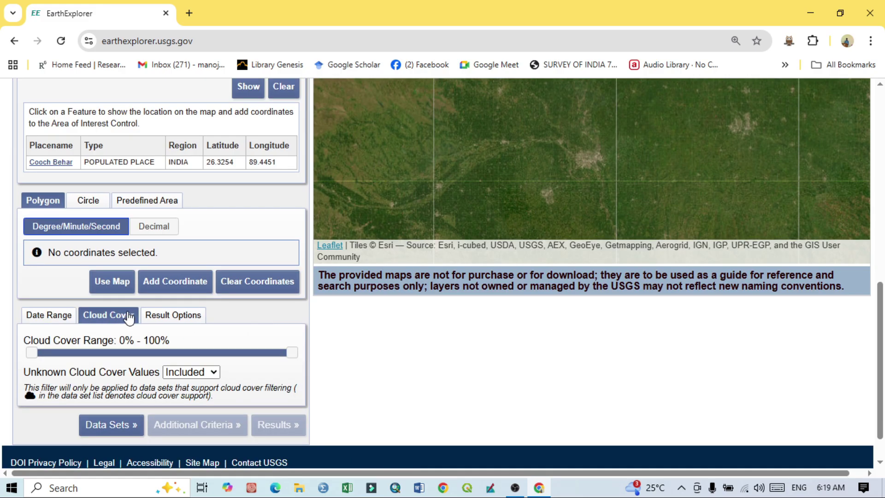
click(173, 317)
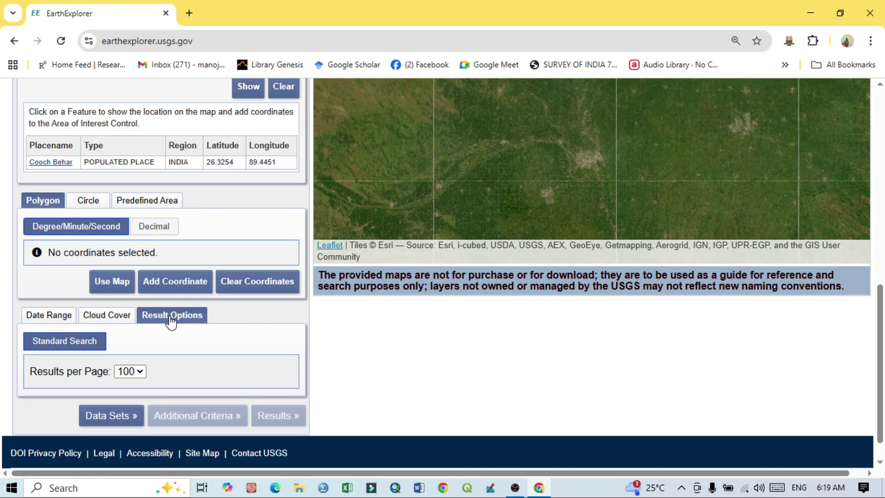
click(49, 317)
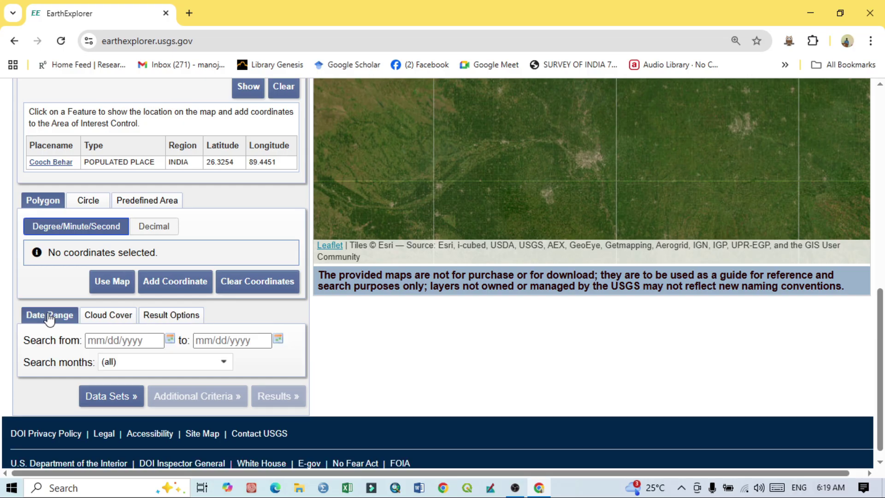
Step: Set the search date range from 08/01/2024 to 08/01/2025
click(170, 339)
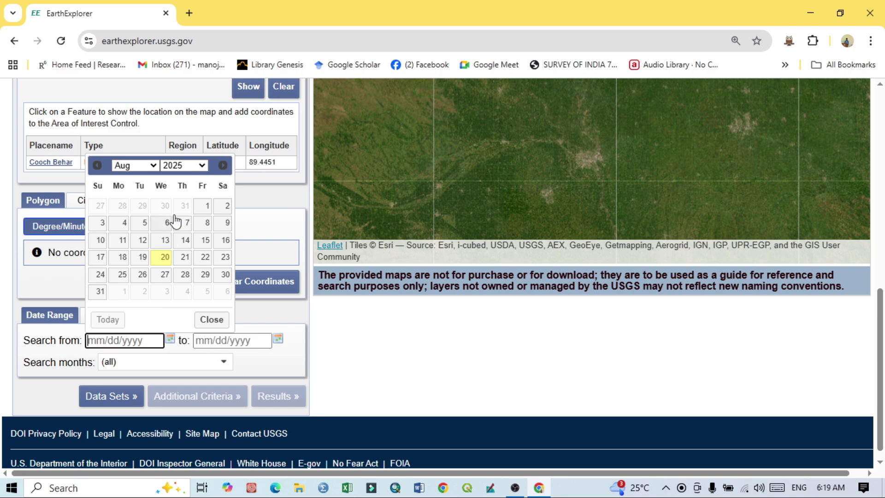
click(204, 169)
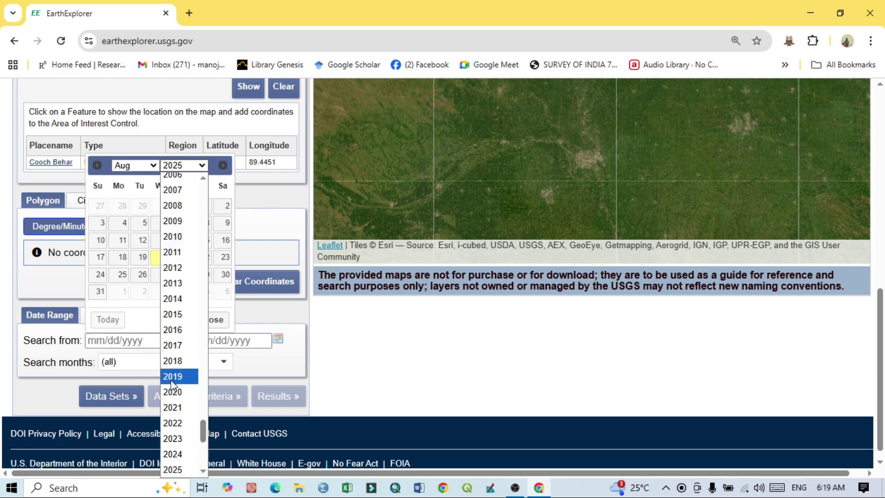
click(176, 460)
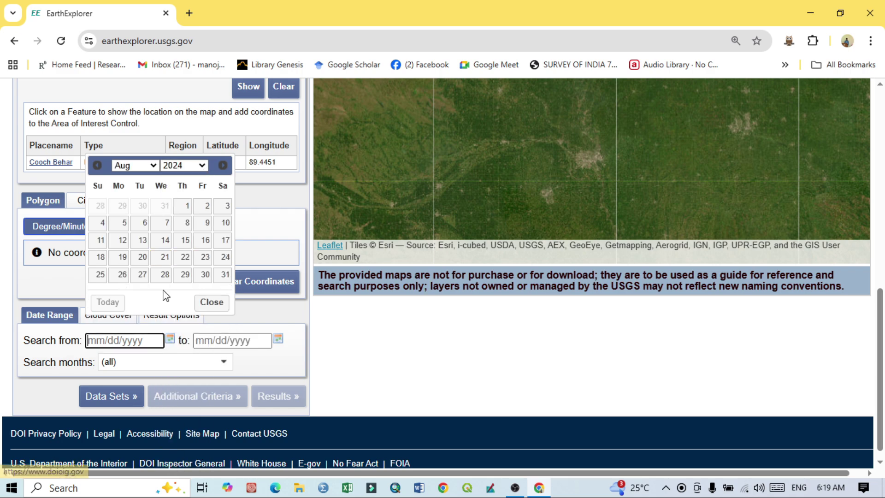
click(186, 205)
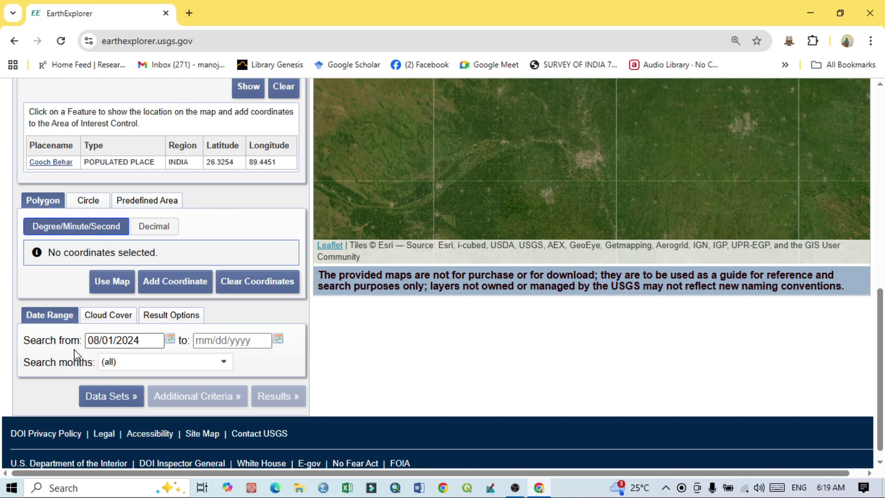
click(141, 344)
click(278, 345)
click(310, 208)
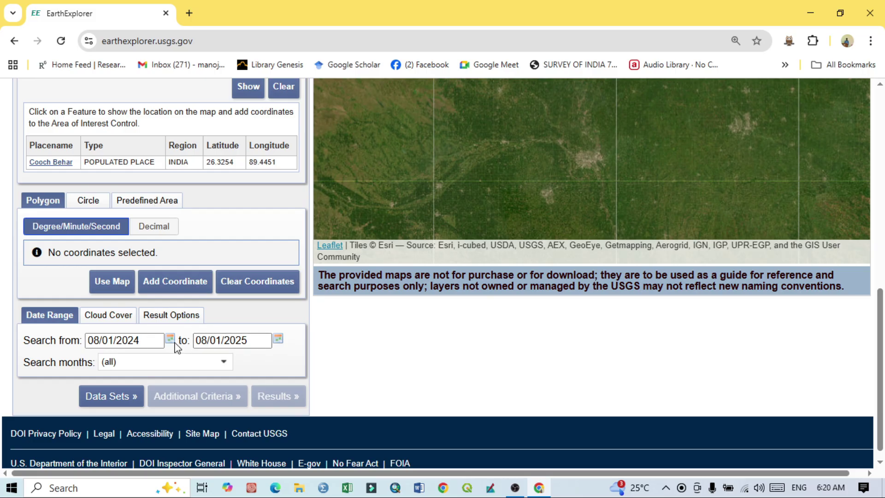
Step: Keep the cloud cover range at 0% - 100% and go on to the list of data set categories
click(109, 318)
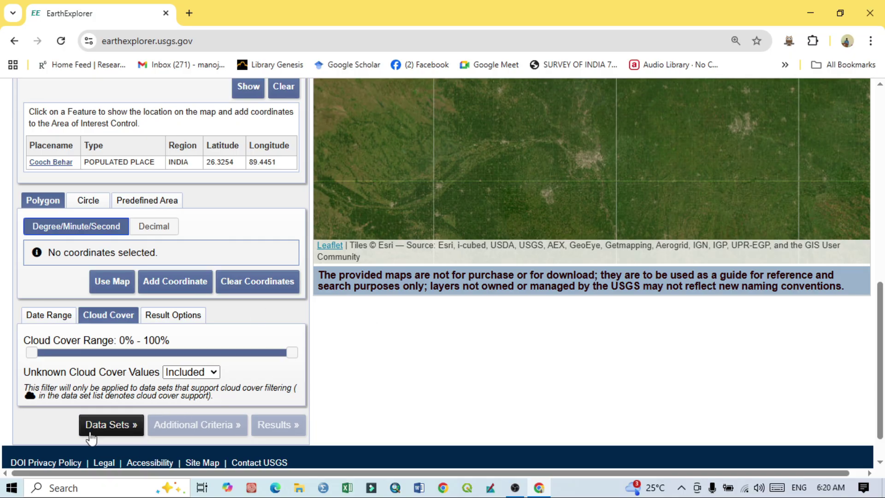
click(121, 425)
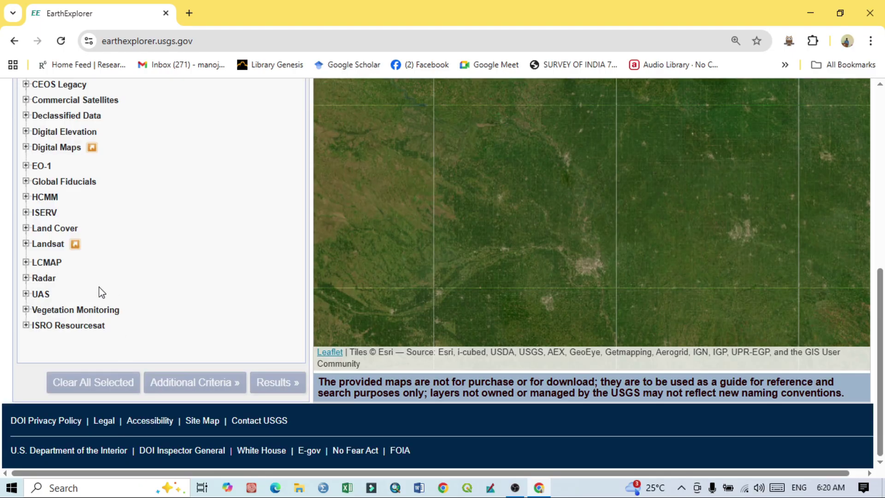
scroll(150, 281, up, 3)
scroll(132, 212, up, 4)
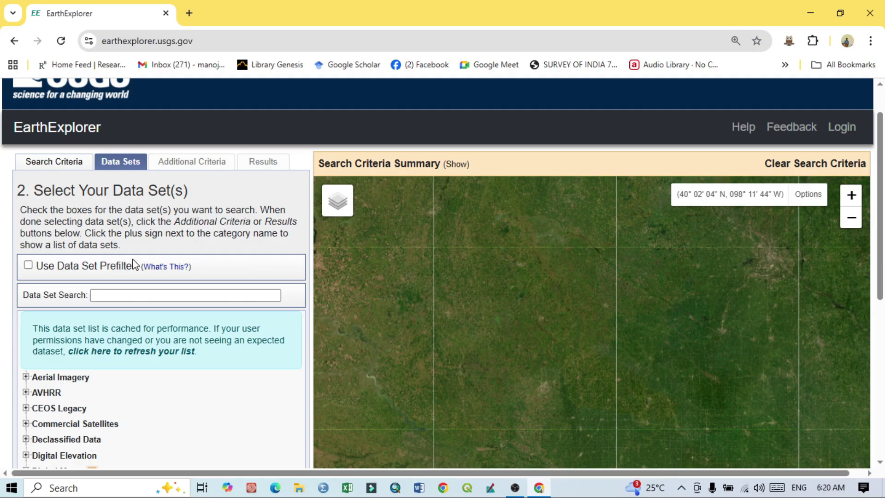
scroll(126, 328, down, 4)
scroll(115, 327, down, 2)
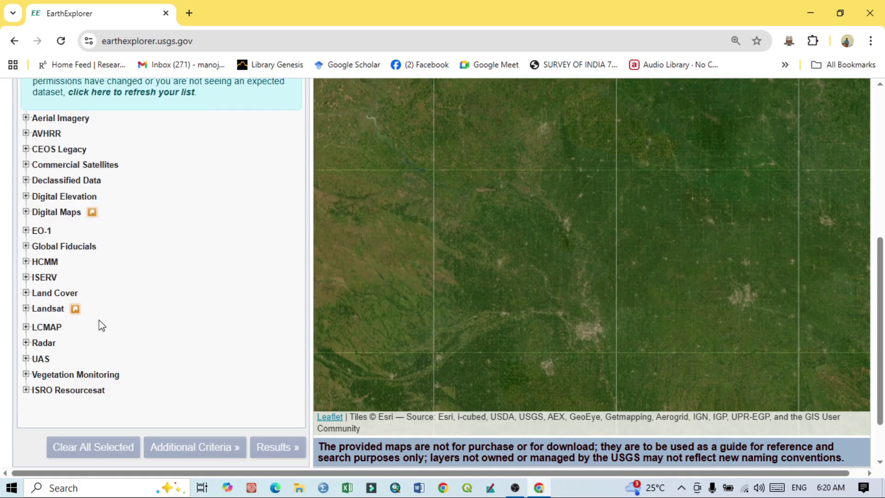
Step: Select the Landsat 8-9 OLI/TIRS C2 L2 data set under Landsat Collection 2 Level-2 and run the search
click(26, 309)
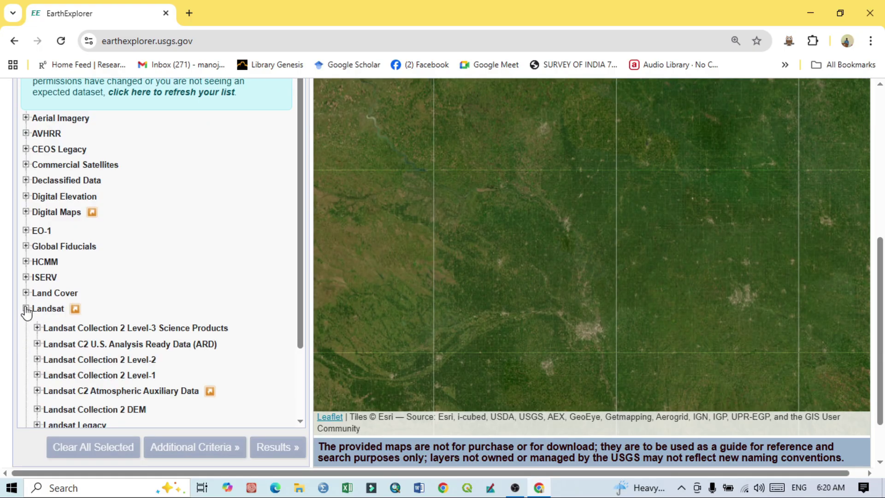
scroll(28, 310, down, 2)
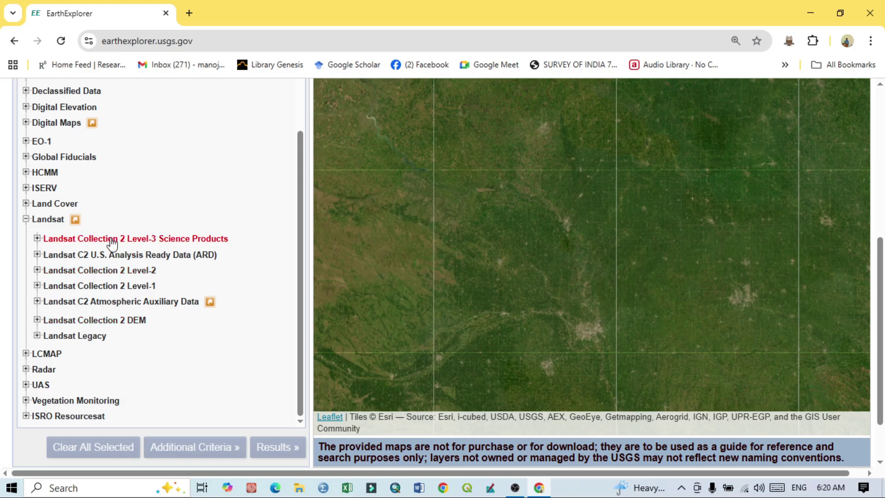
click(37, 271)
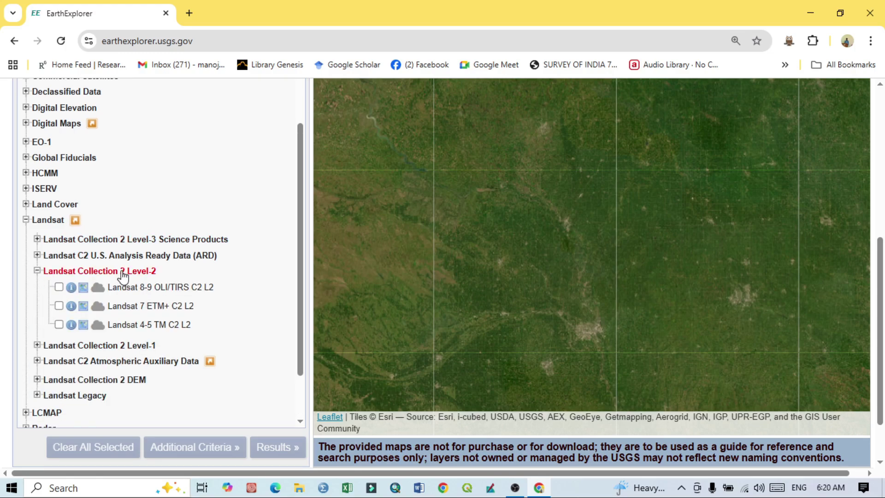
click(37, 346)
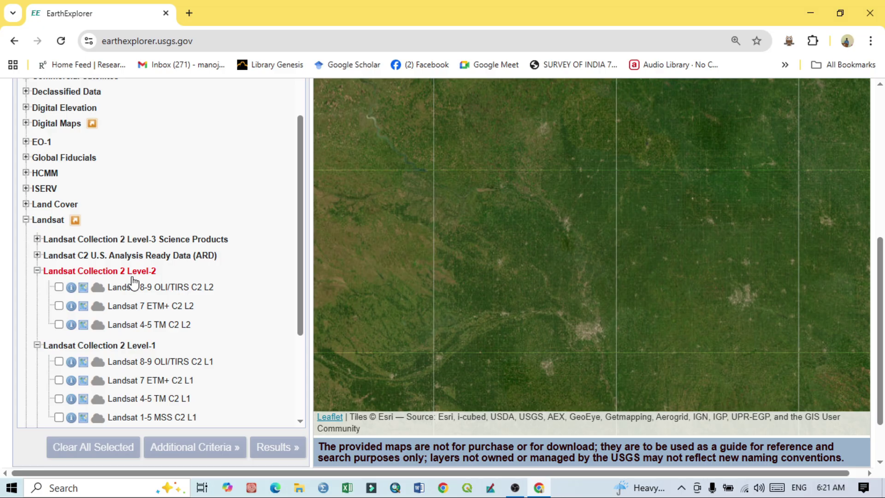
click(59, 287)
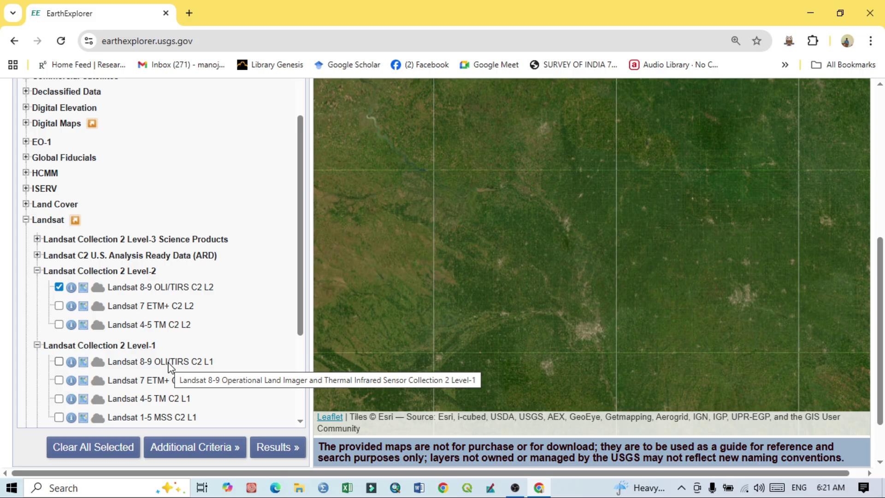
scroll(237, 346, down, 3)
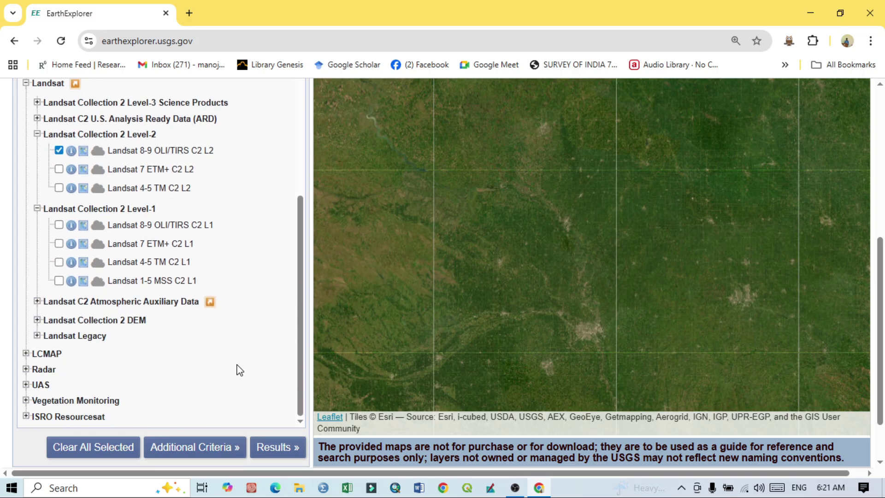
click(282, 451)
Step: Look through the Landsat 8-9 OLI/TIRS C2 L2 search results, examining scene IDs, acquisition dates, paths and rows
scroll(239, 358, up, 5)
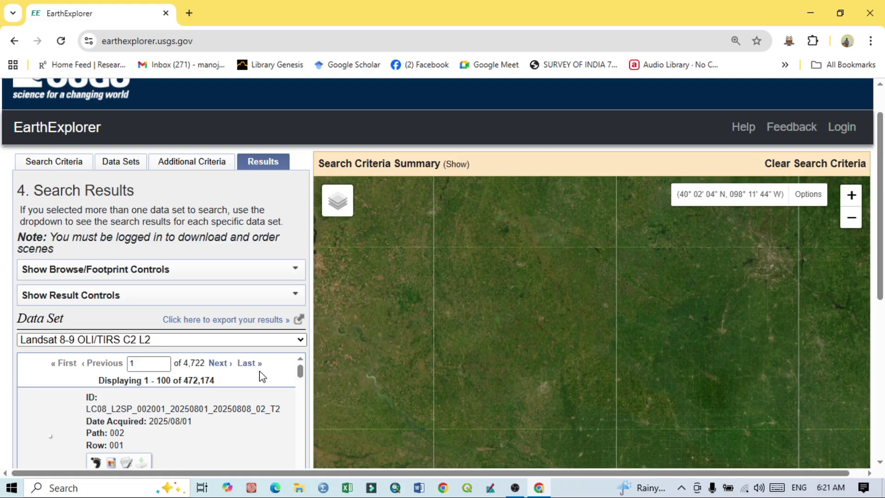
scroll(258, 318, down, 2)
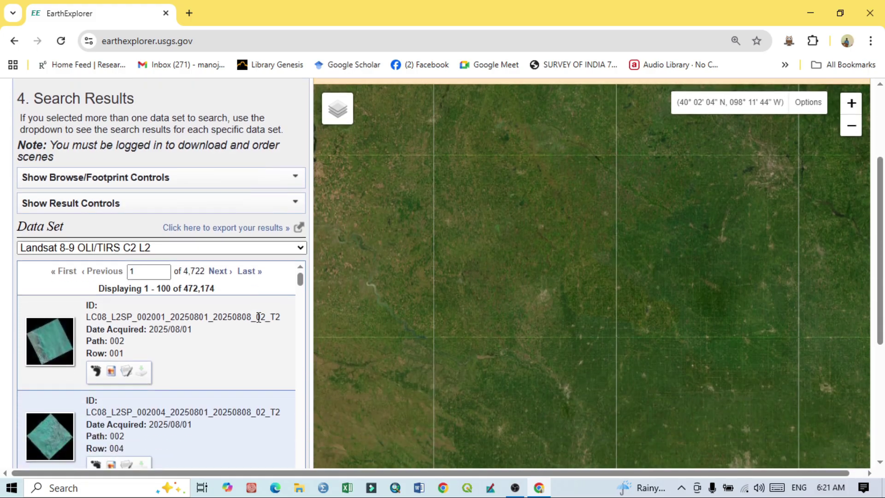
scroll(258, 318, down, 2)
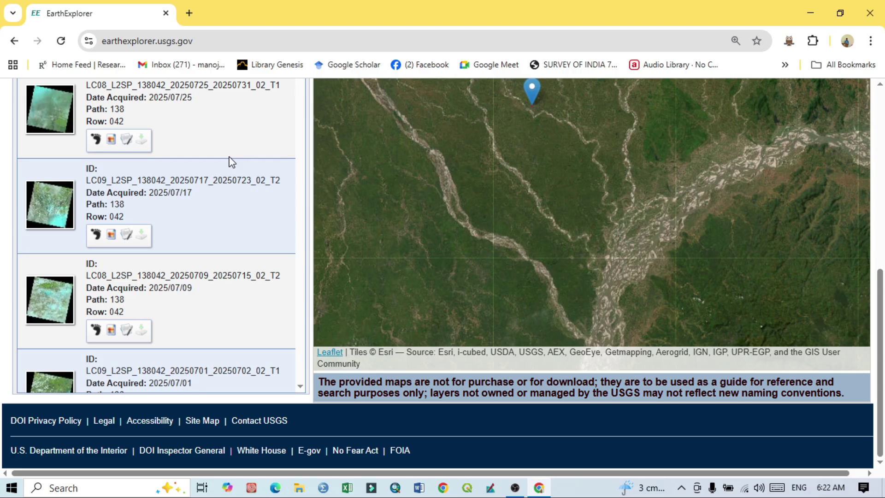
scroll(230, 166, up, 8)
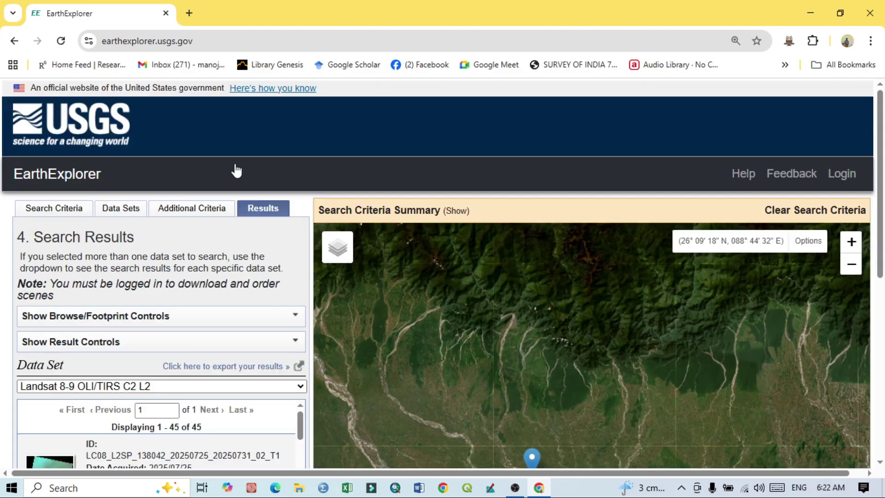
scroll(237, 171, down, 4)
scroll(206, 276, down, 7)
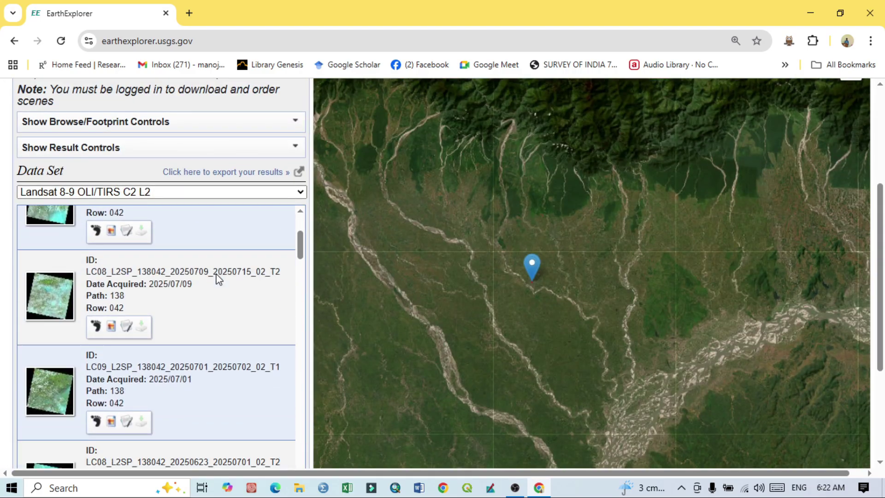
scroll(232, 282, down, 15)
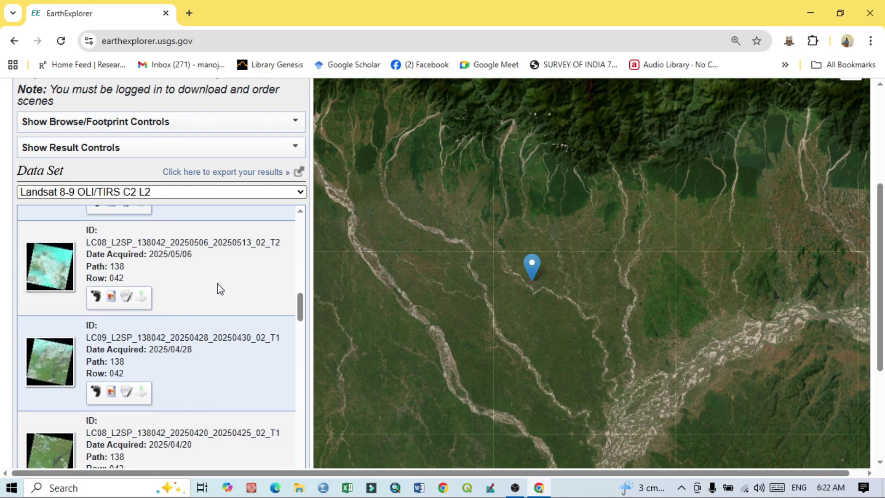
scroll(215, 290, up, 15)
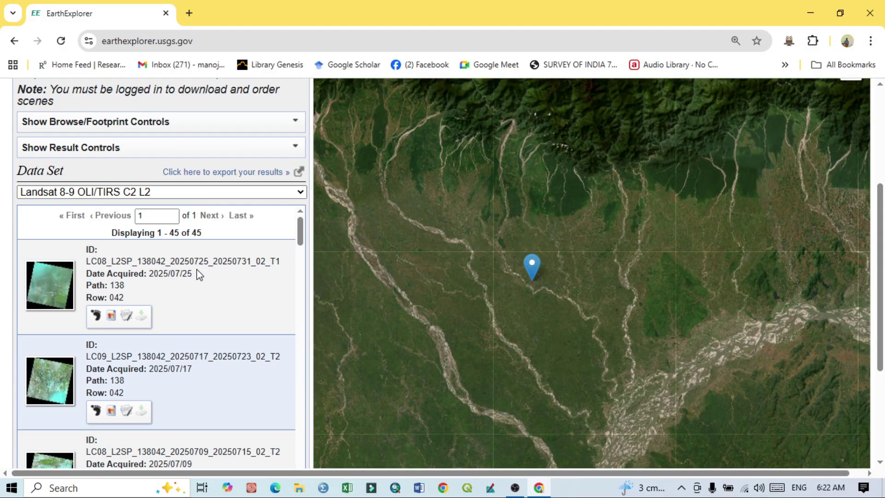
Step: Overlay the browse image of the scene acquired 2025/07/25 on the map, highlight its acquisition date, and hide the overlay
click(110, 316)
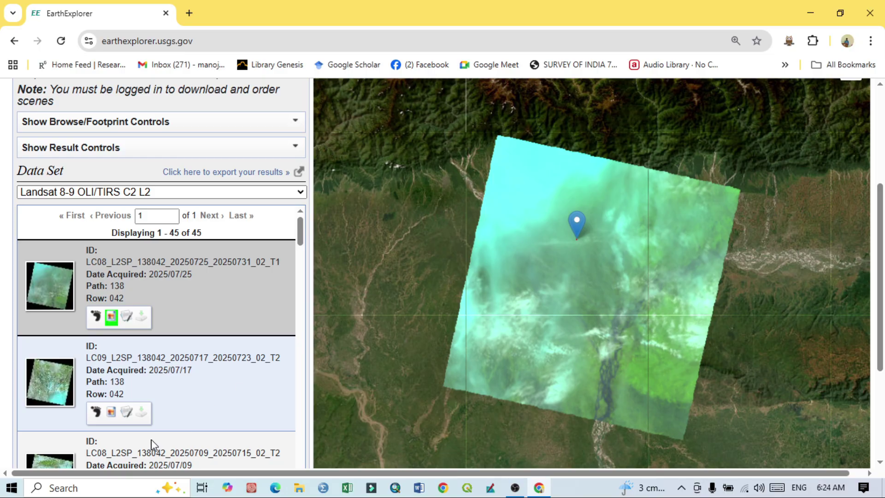
scroll(215, 355, down, 1)
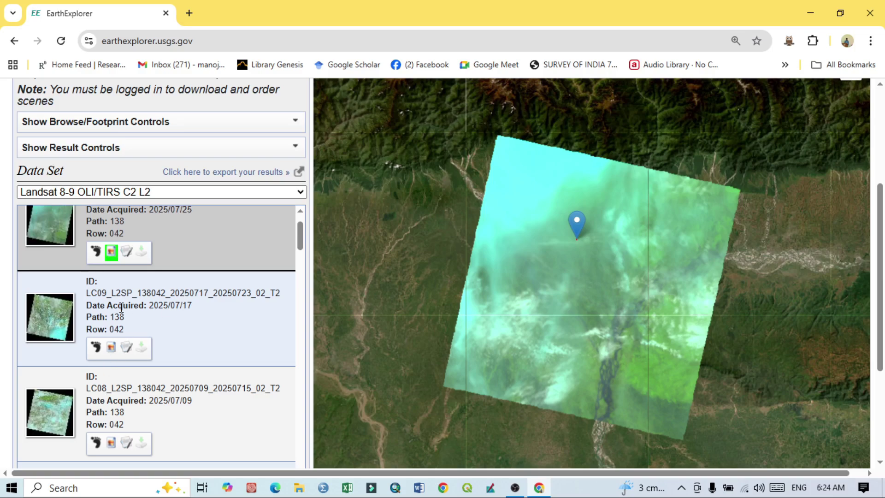
scroll(121, 308, up, 1)
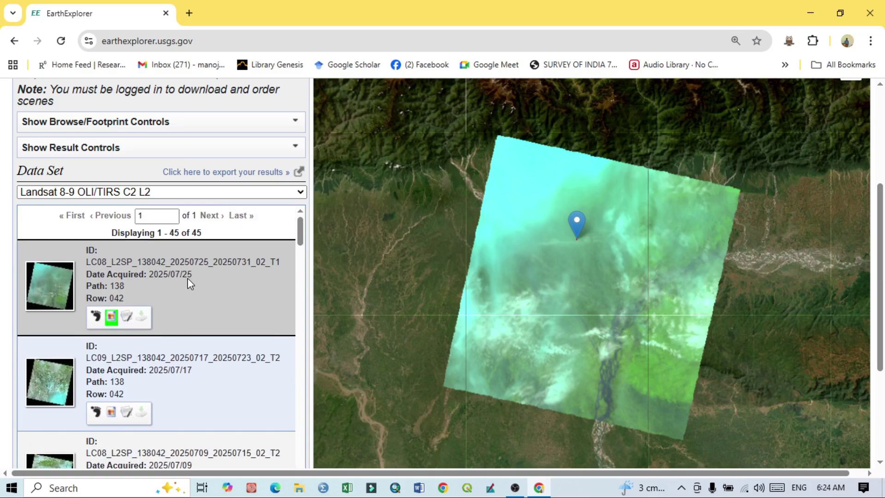
drag(152, 276, 206, 282)
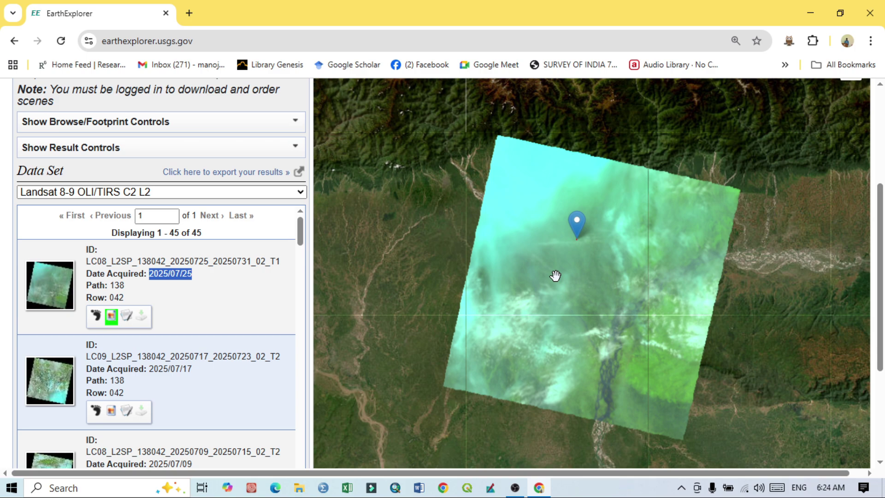
scroll(170, 307, down, 5)
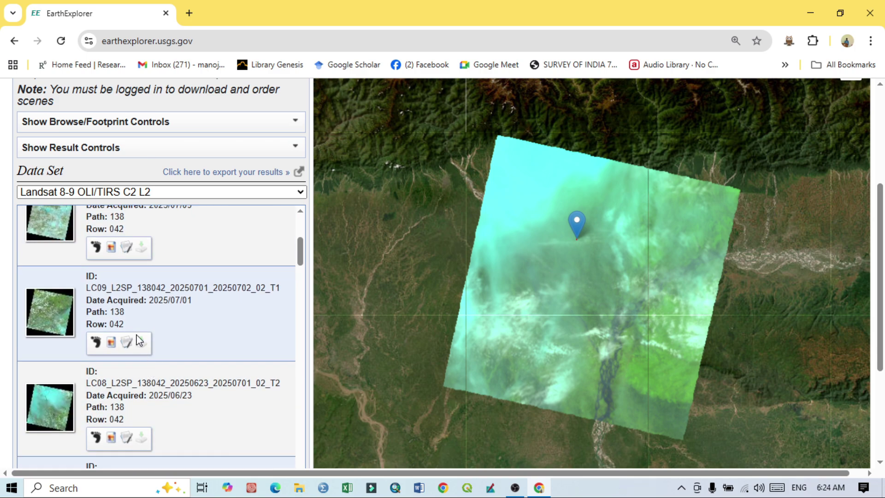
scroll(138, 325, up, 7)
click(111, 313)
Step: Show the browse overlay of the scene acquired 2025/06/23 on the map to check its clouds, and hide it again
scroll(148, 332, down, 7)
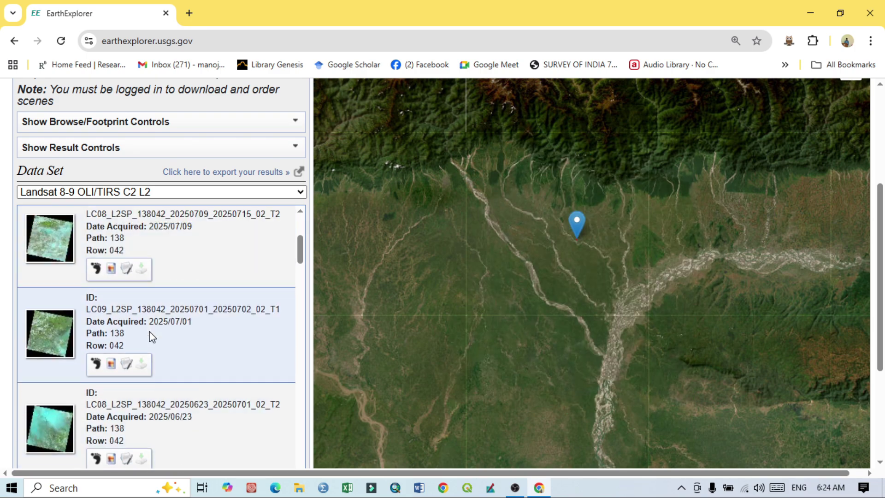
scroll(152, 337, down, 3)
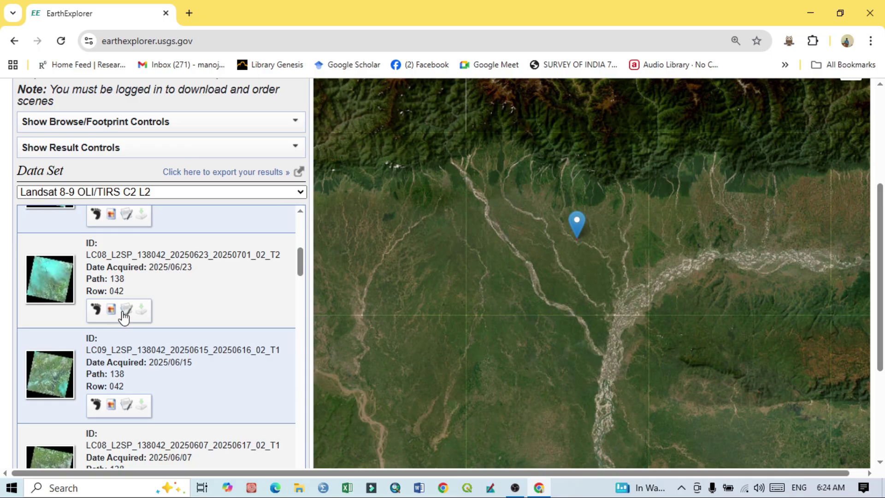
click(112, 309)
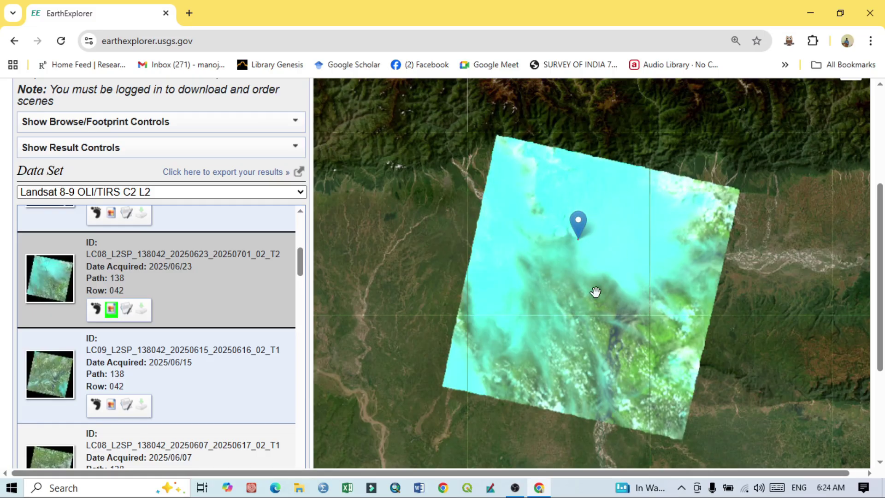
click(111, 309)
Step: Preview the scene acquired 2025/05/22 on the map, hide its overlay, and look through the older scenes in the results
scroll(188, 367, down, 3)
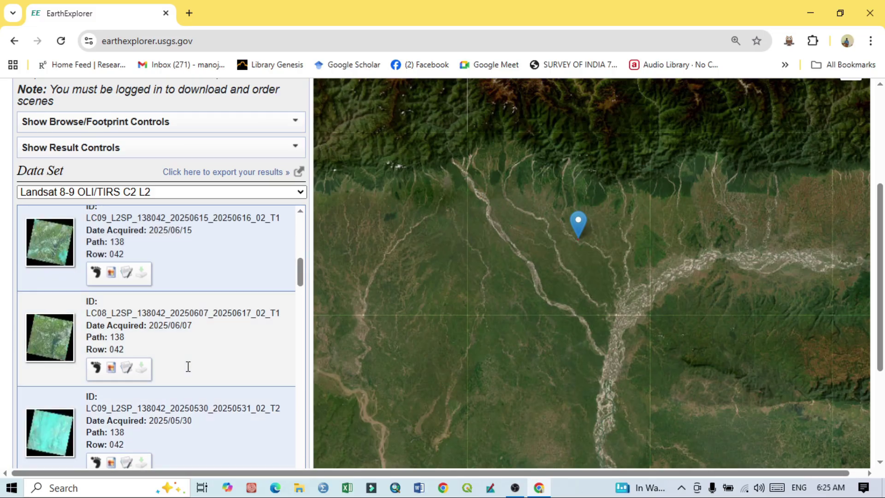
scroll(188, 366, down, 3)
click(110, 367)
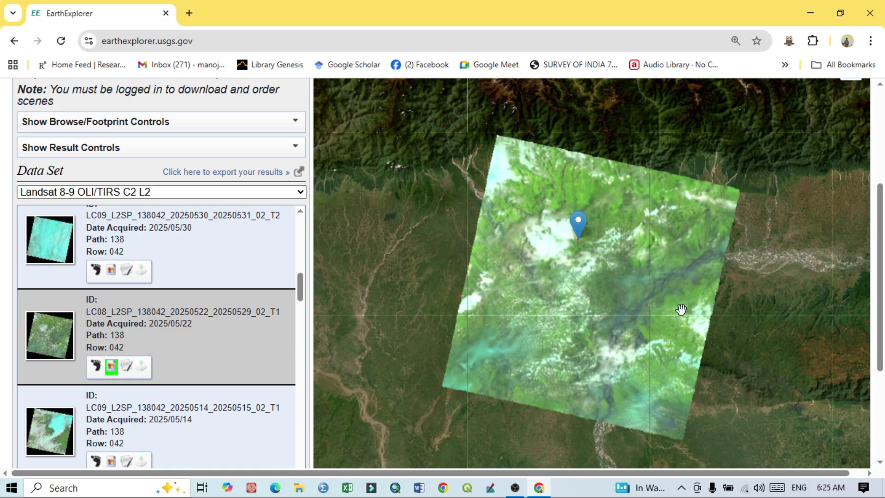
click(111, 366)
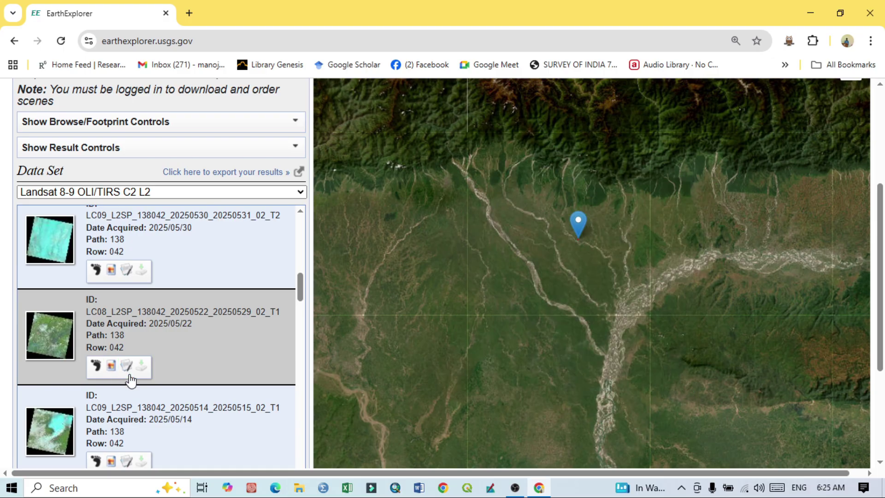
scroll(131, 381, down, 20)
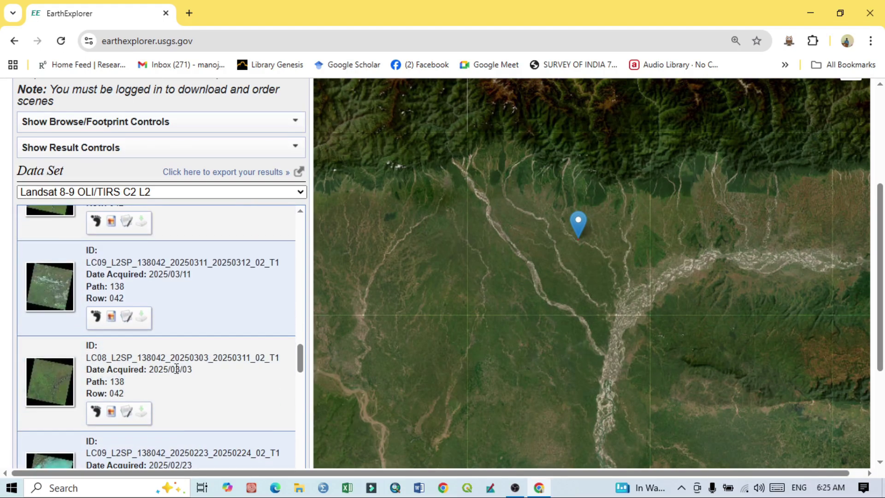
scroll(177, 369, down, 7)
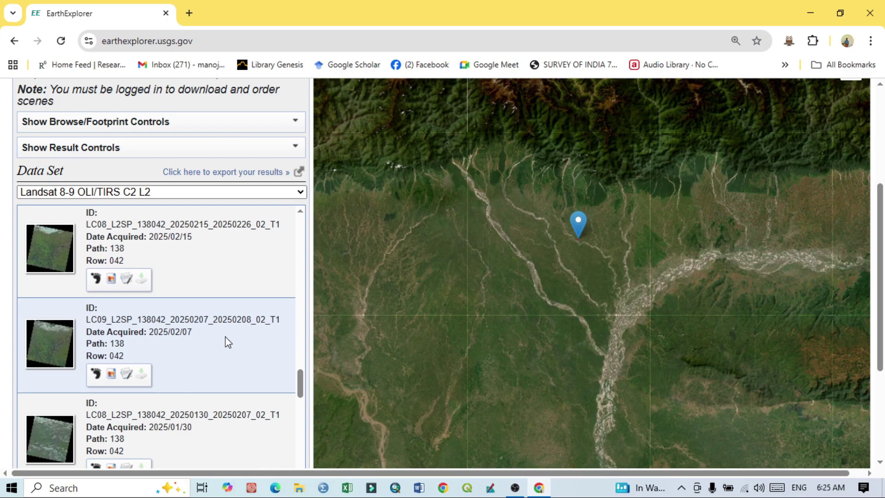
scroll(4, 311, down, 4)
scroll(261, 349, up, 9)
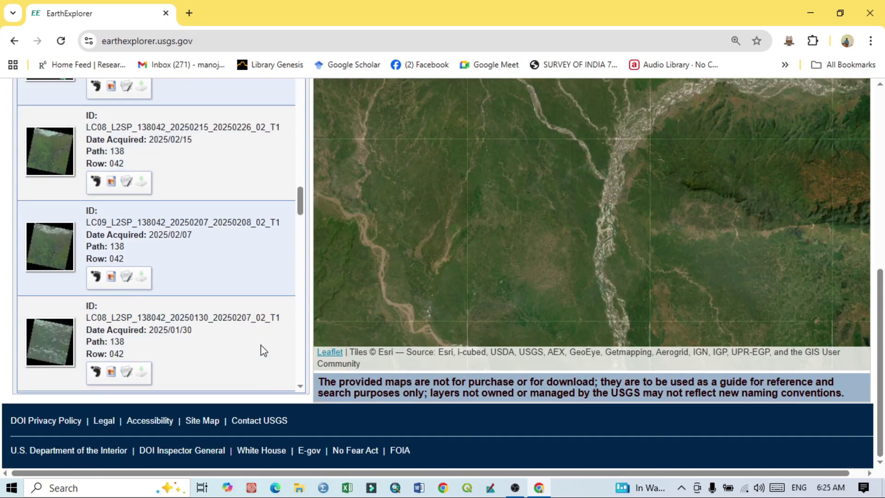
Step: Go back to the search criteria, limit the cloud cover range to 0% - 10%, and rerun the search
scroll(4, 221, up, 4)
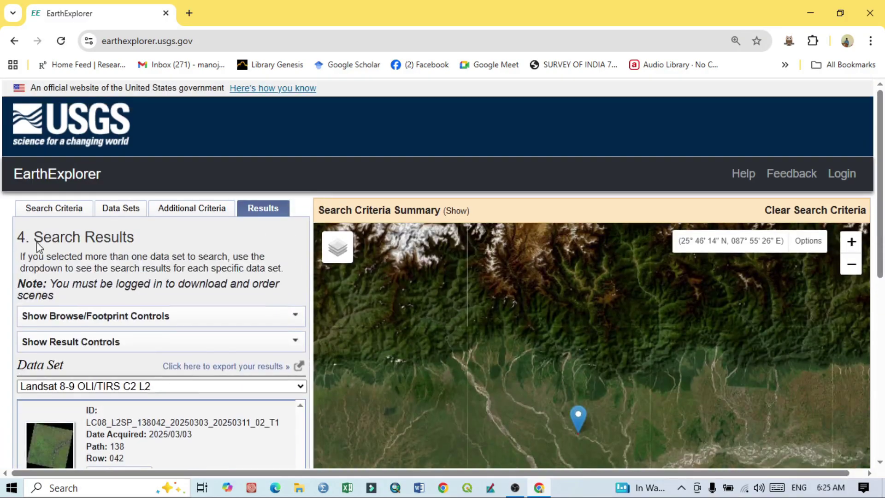
click(59, 211)
scroll(118, 274, down, 10)
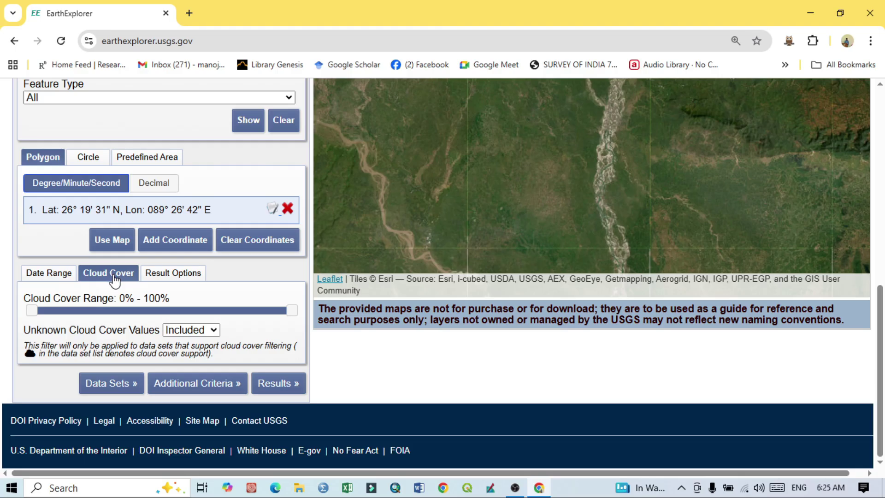
drag(292, 311, 58, 315)
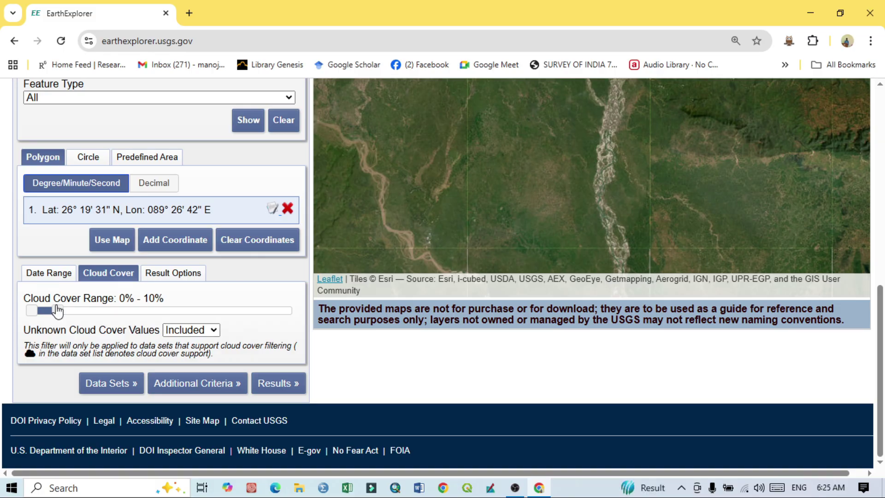
click(277, 387)
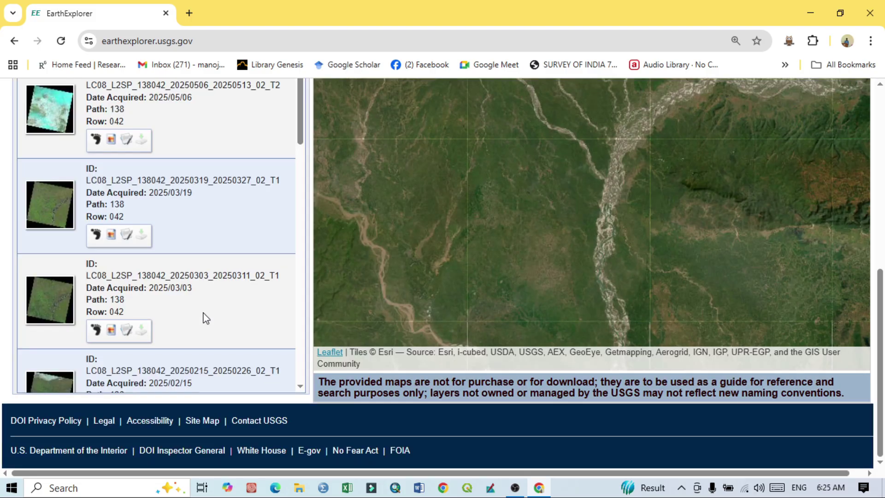
Step: Look through the filtered scenes and overlay the browse image of the one acquired 2025/03/19 around the Cooch Behar marker
scroll(276, 339, down, 7)
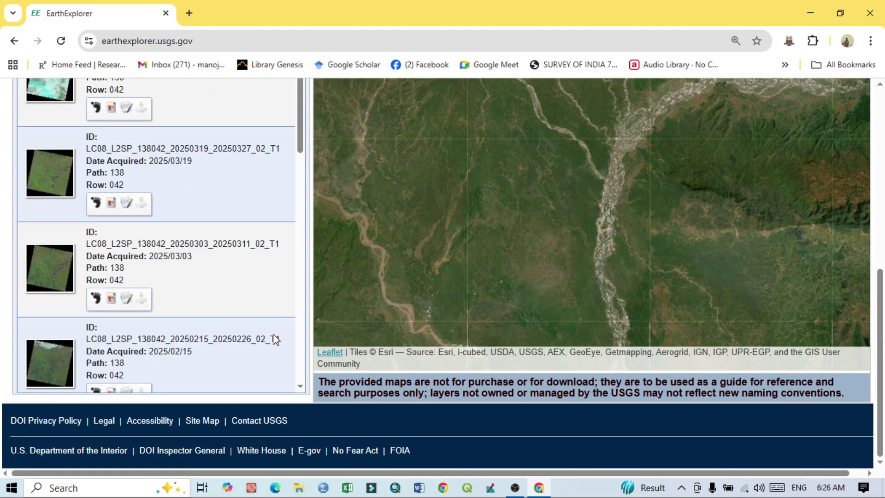
scroll(275, 340, up, 4)
scroll(276, 340, up, 3)
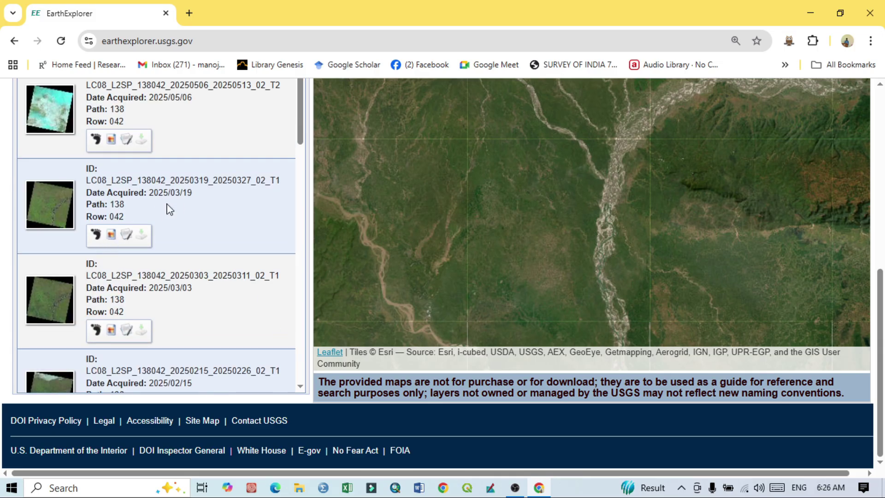
click(111, 235)
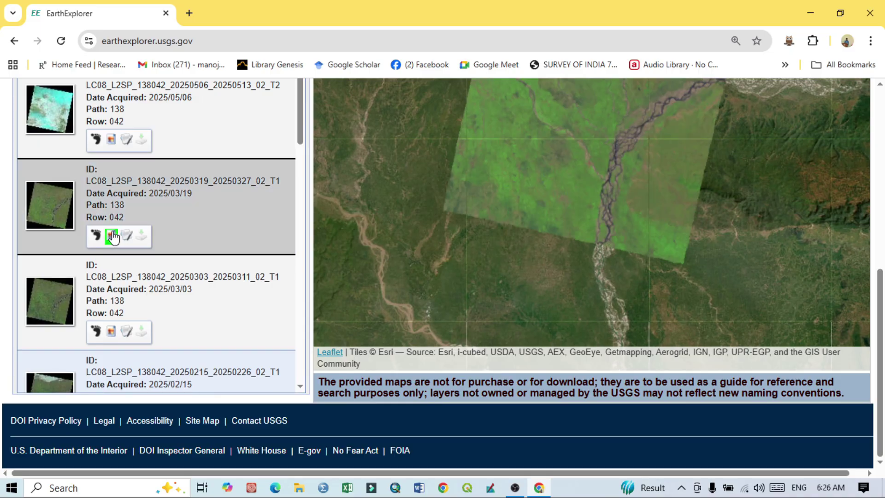
scroll(584, 231, up, 2)
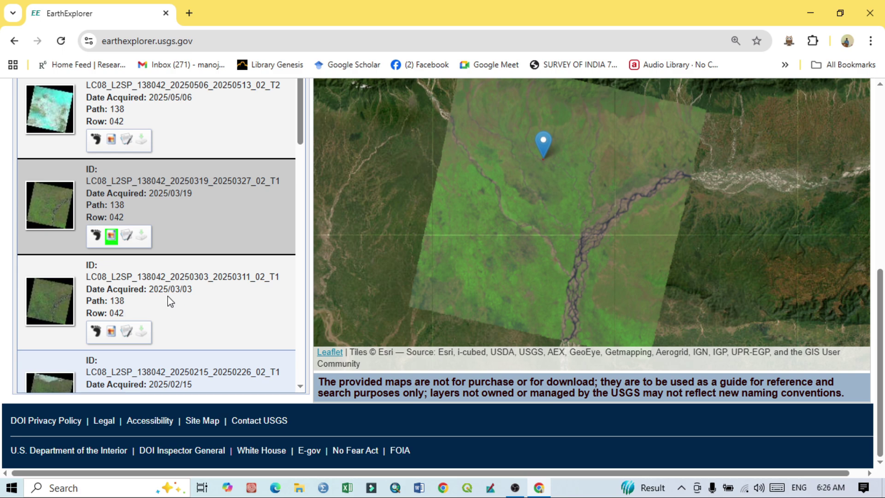
Step: Compare the acquisition dates of the filtered scenes, from 2025/03/19 back to the oldest one acquired 2024/11/11
drag(192, 289, 169, 290)
click(184, 193)
drag(192, 193, 149, 194)
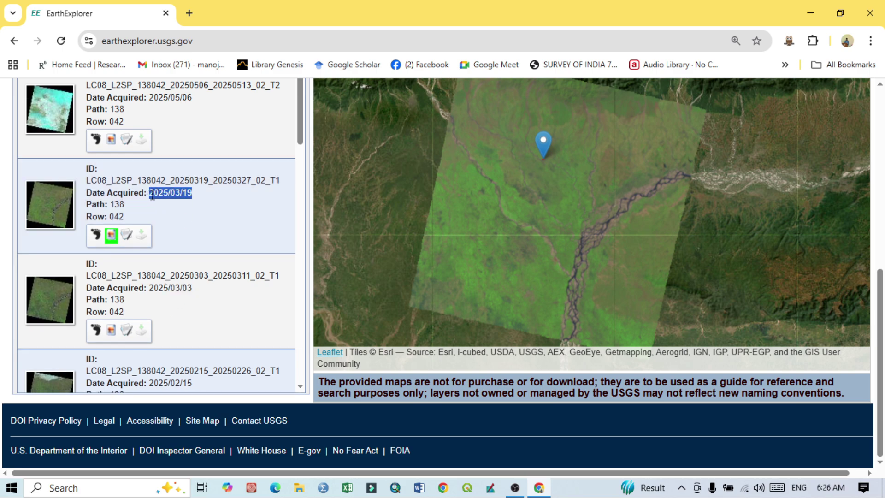
scroll(174, 255, down, 3)
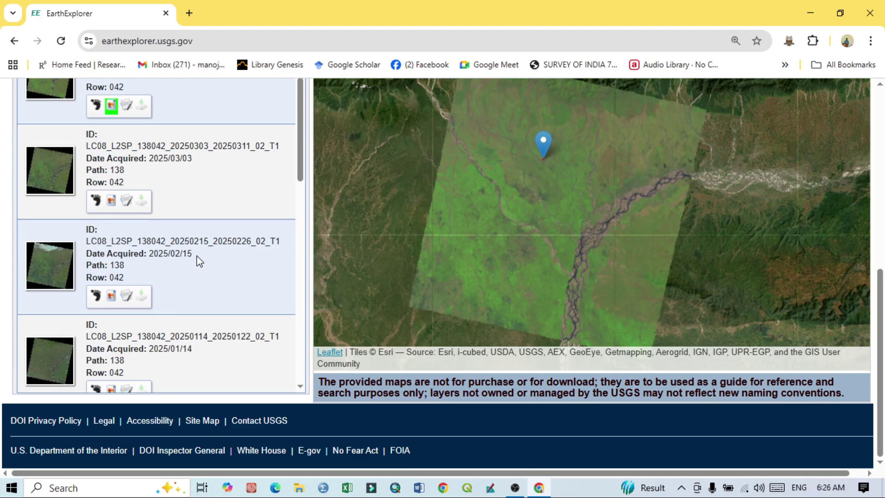
drag(199, 254, 149, 253)
scroll(180, 305, down, 6)
scroll(182, 310, up, 9)
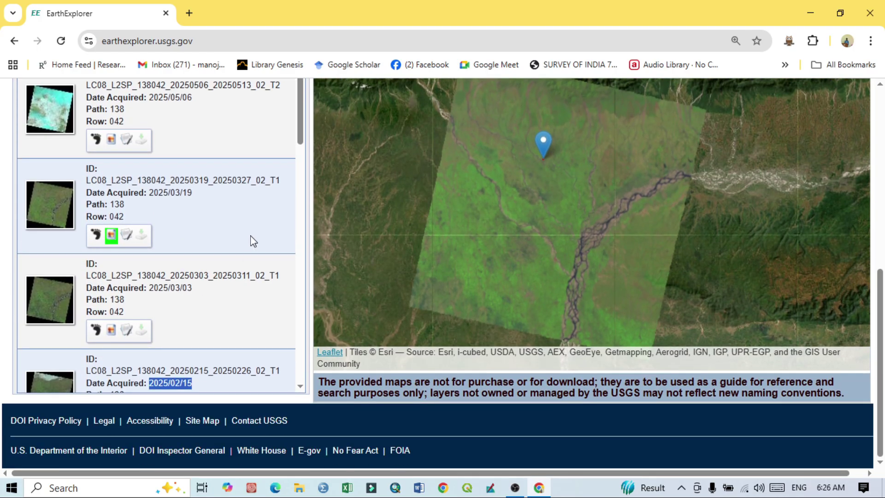
scroll(249, 245, down, 10)
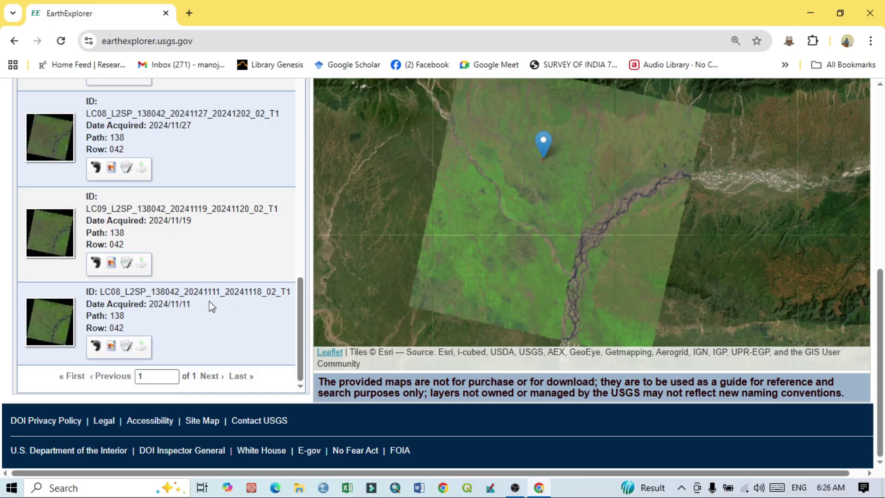
drag(147, 304, 202, 308)
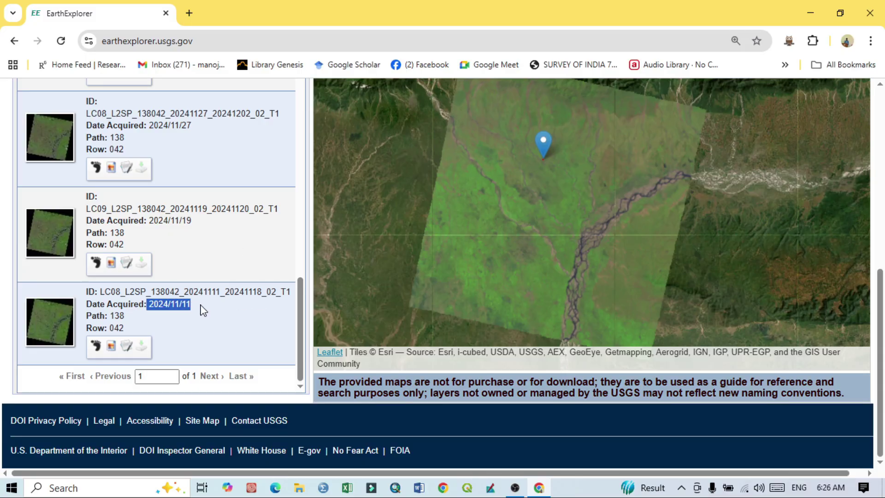
scroll(286, 237, up, 3)
scroll(198, 267, up, 3)
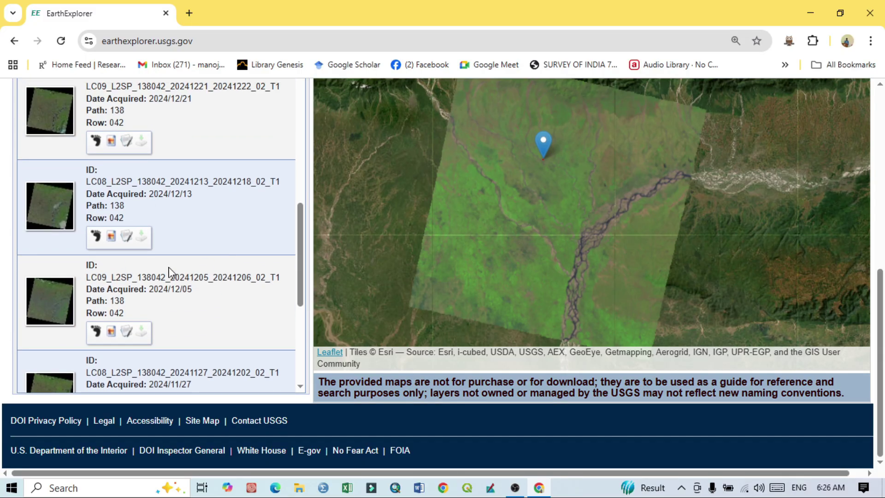
scroll(198, 277, down, 8)
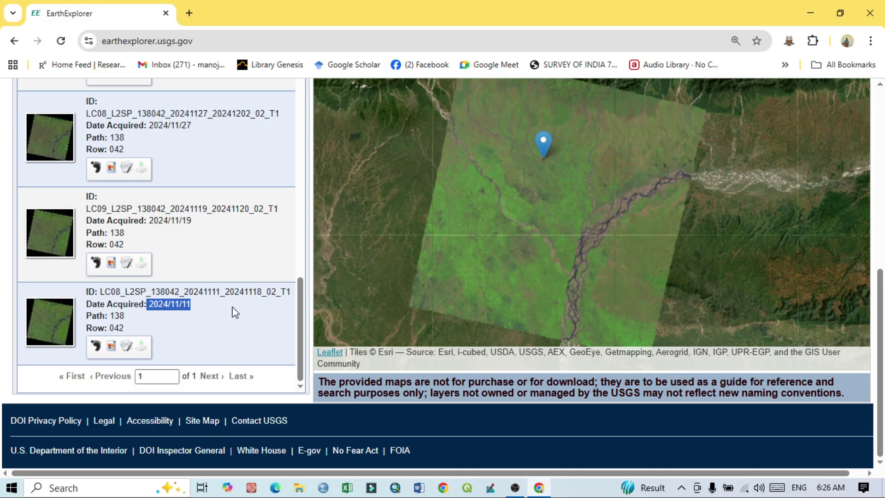
scroll(238, 325, up, 10)
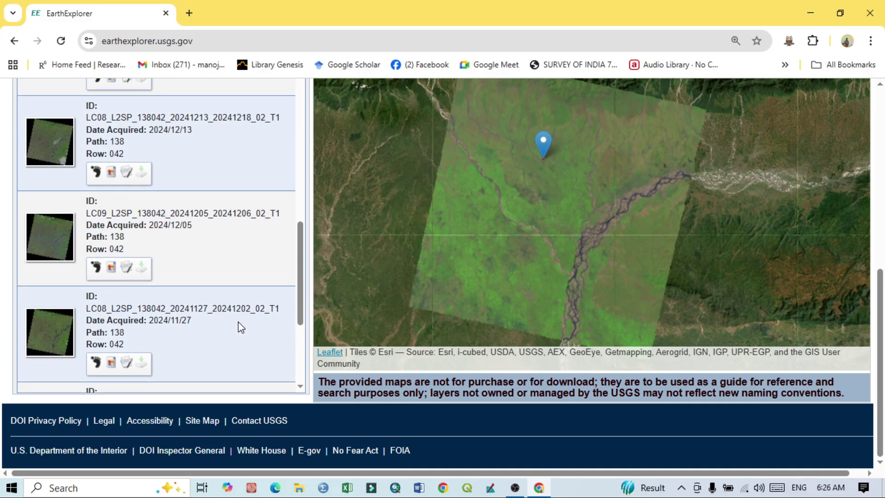
scroll(239, 327, up, 6)
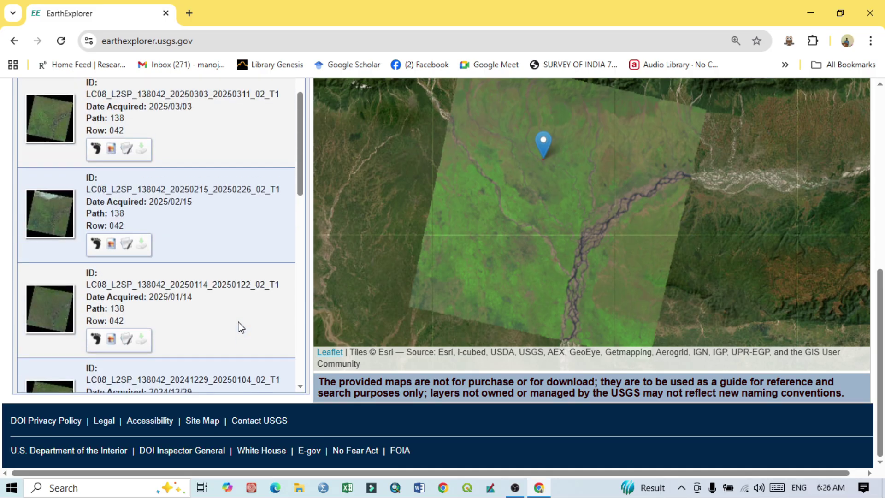
scroll(217, 303, up, 1)
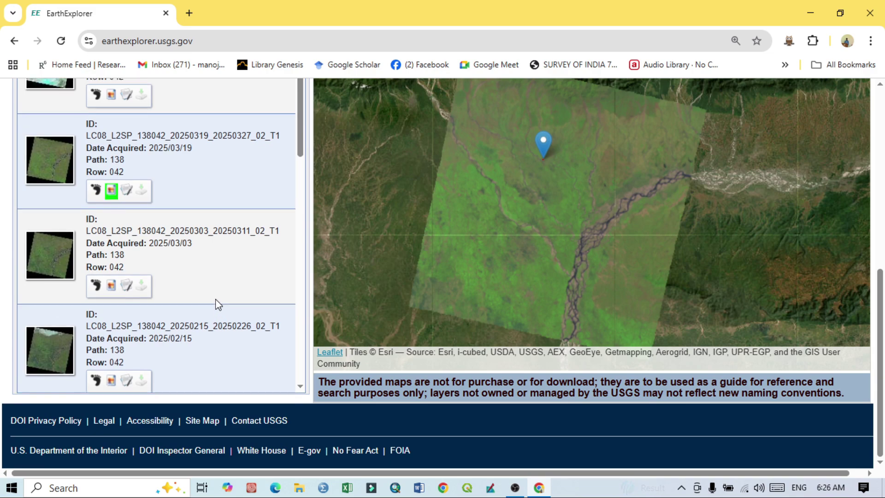
scroll(222, 258, up, 1)
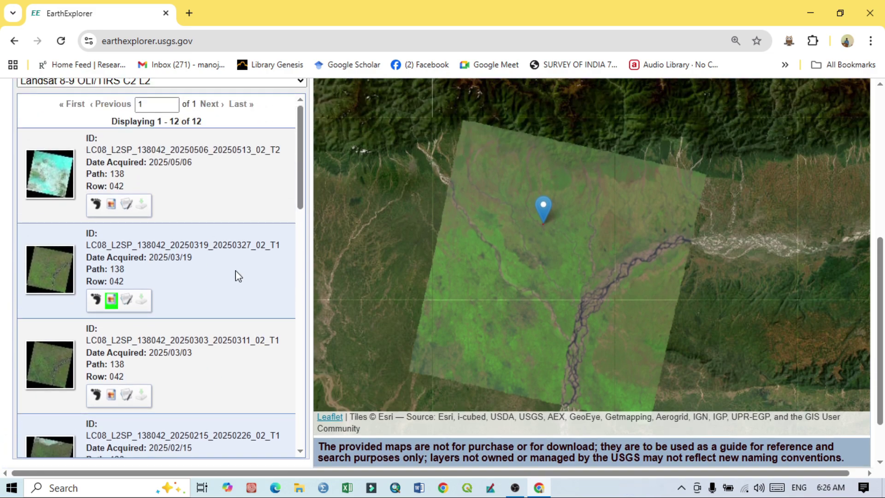
Step: Try to download the scene acquired 2025/03/19 and go to the USGS login page
click(111, 300)
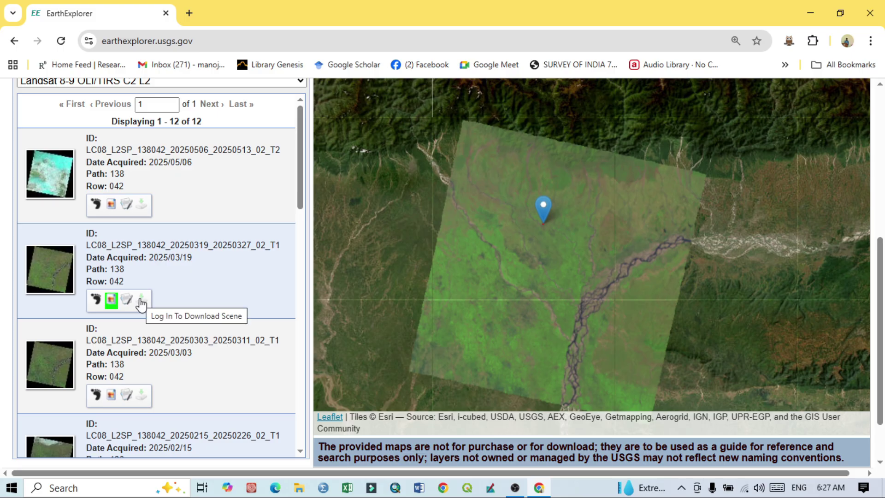
click(141, 304)
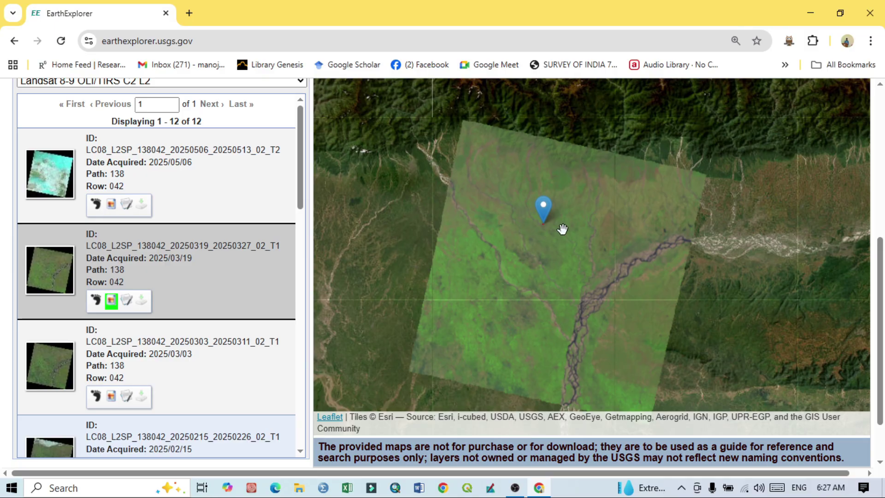
scroll(882, 346, up, 7)
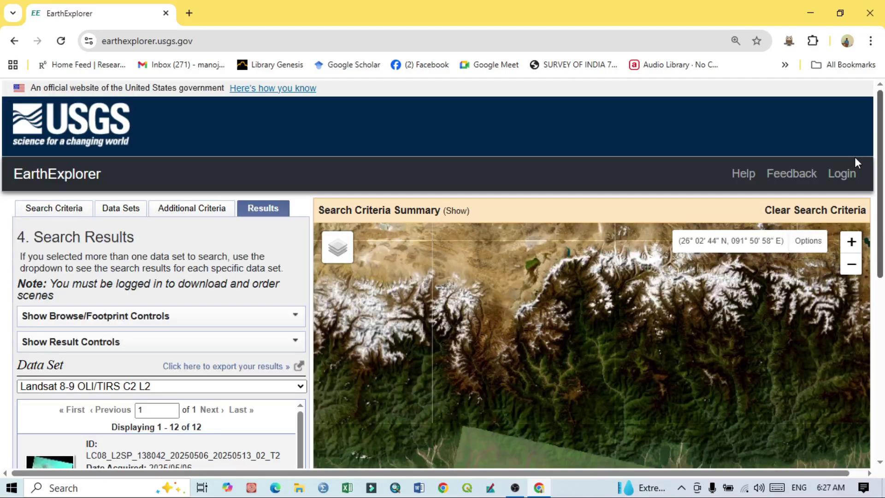
click(842, 175)
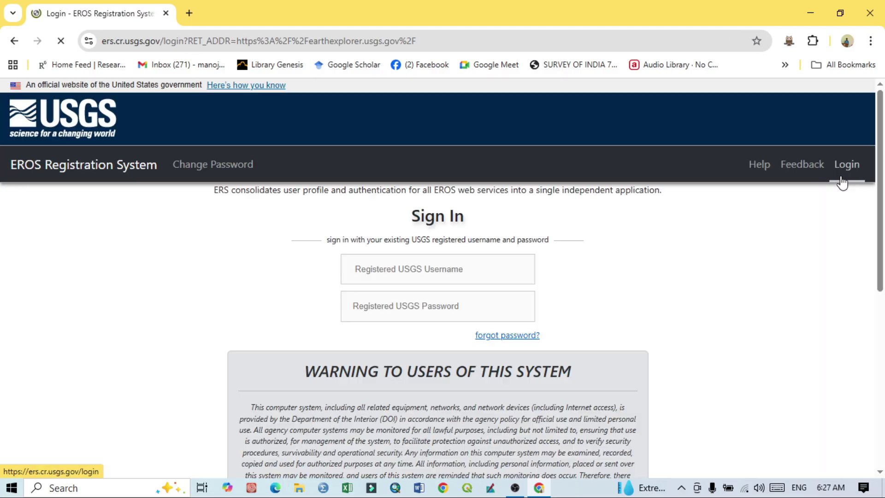
Step: Open the new account registration form, look over its username and password requirements, and return to the sign-in page
scroll(480, 381, down, 7)
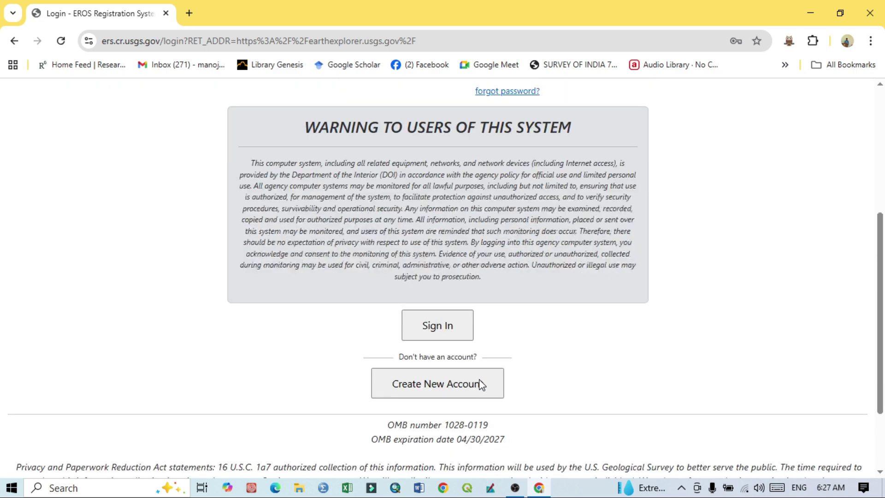
click(418, 312)
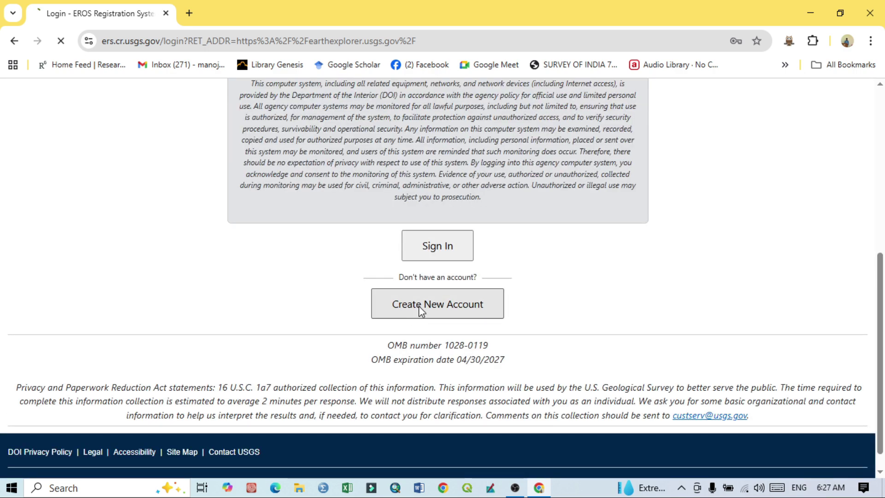
scroll(340, 329, down, 4)
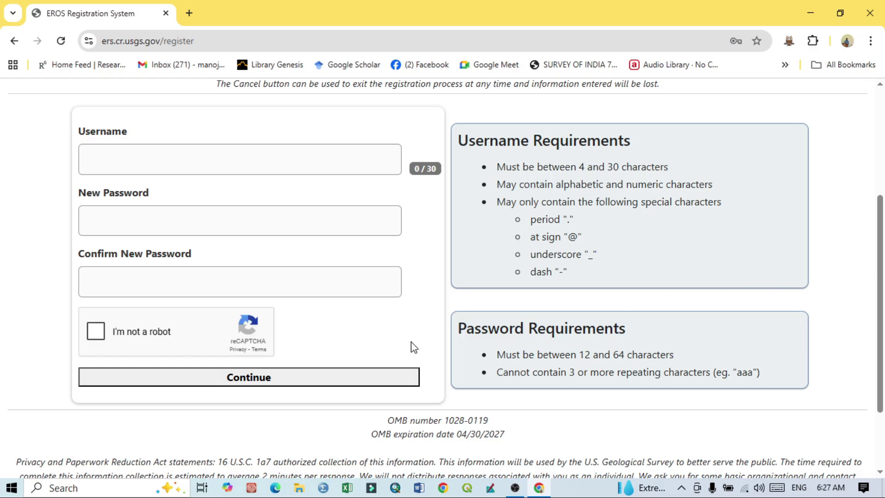
scroll(399, 370, up, 3)
scroll(397, 372, up, 2)
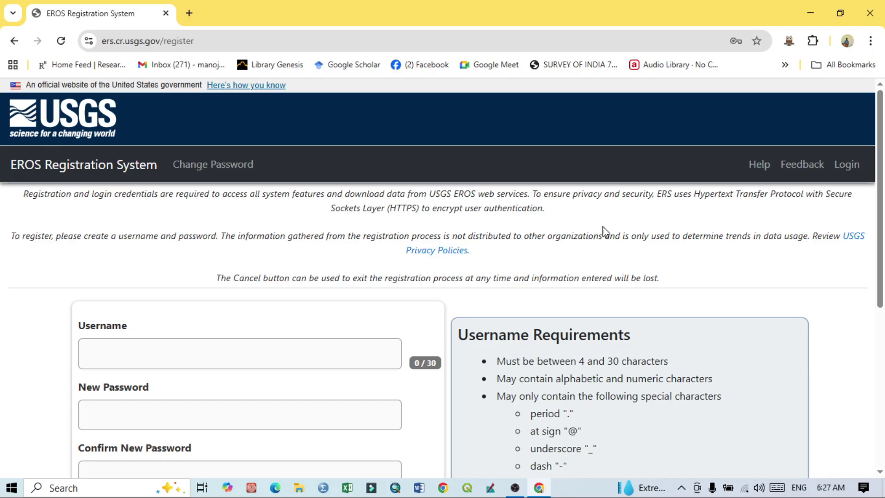
click(14, 40)
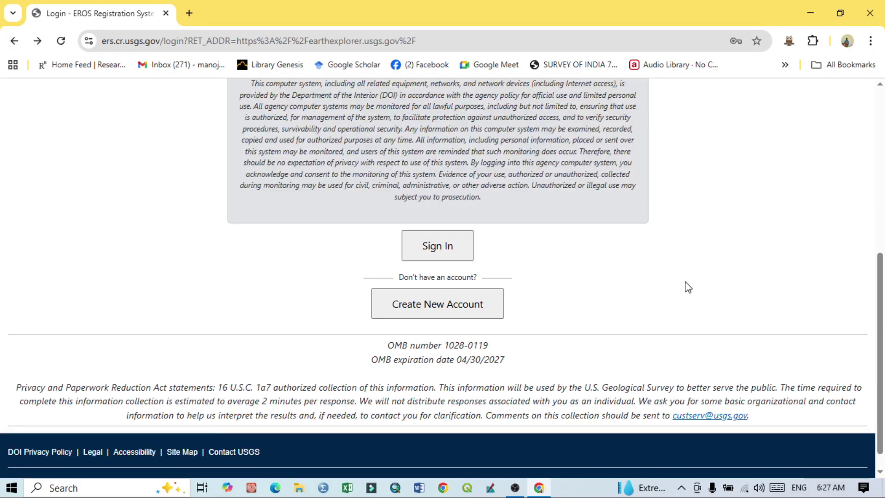
Step: Sign in to the USGS account with the saved username and password
scroll(686, 258, up, 4)
click(443, 439)
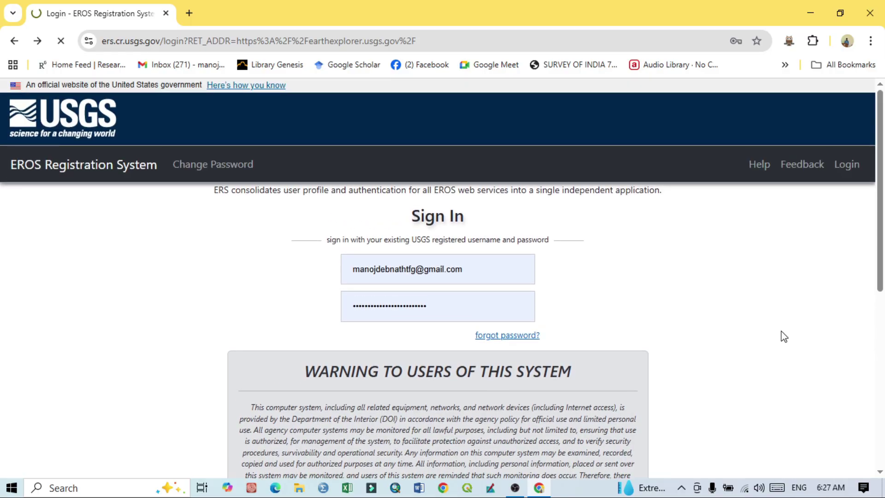
scroll(784, 337, down, 7)
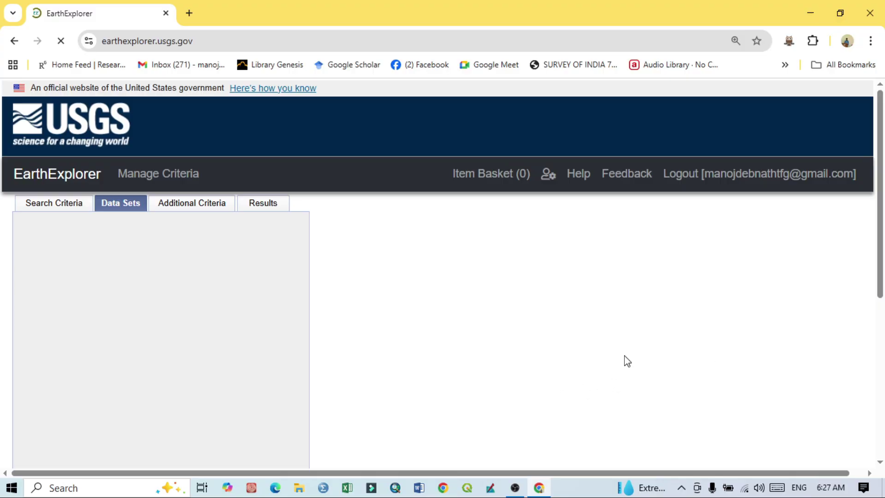
Step: Show the results for the selected Landsat 8-9 OLI/TIRS C2 L2 data set and overlay the scene acquired 2025/03/19 on the map
scroll(576, 328, down, 3)
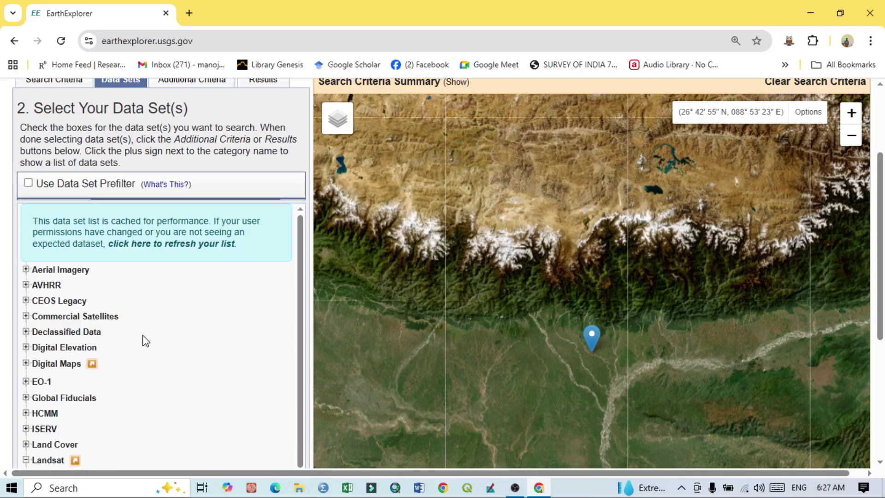
scroll(201, 401, down, 5)
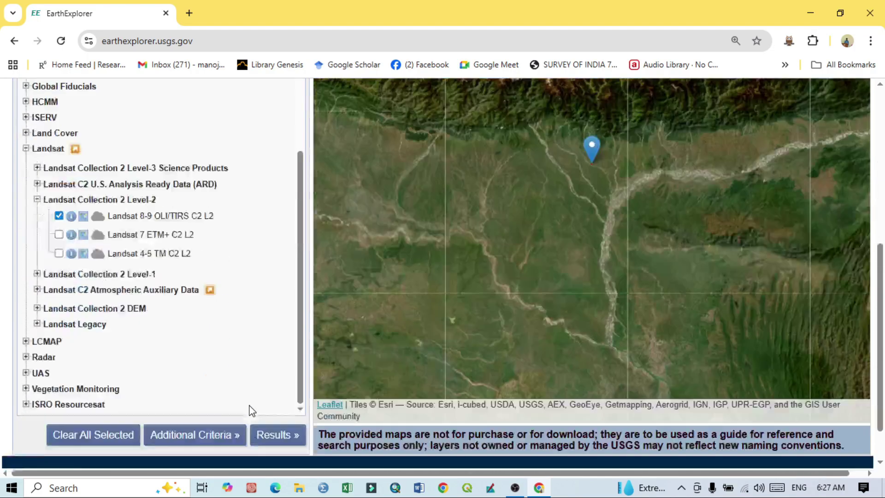
click(271, 379)
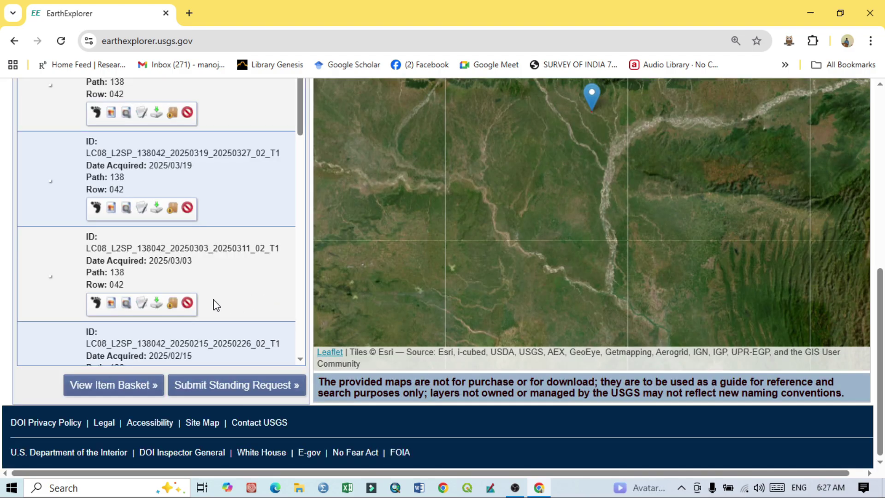
scroll(213, 304, up, 1)
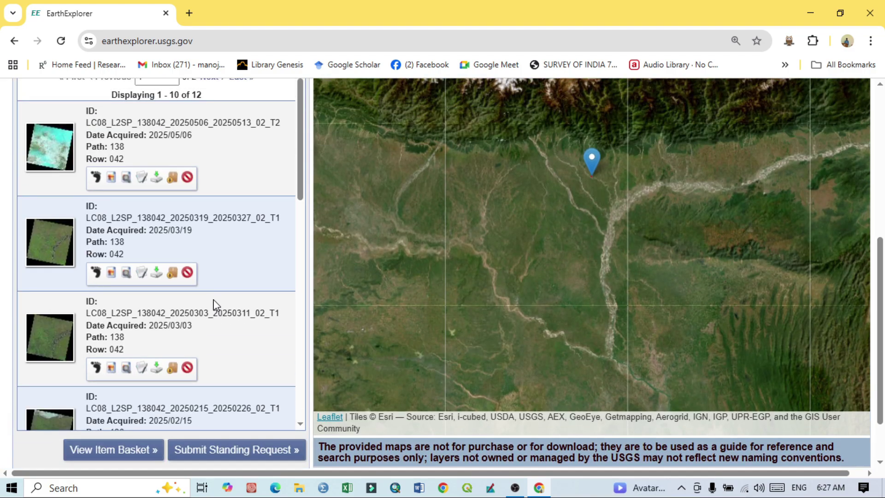
click(110, 273)
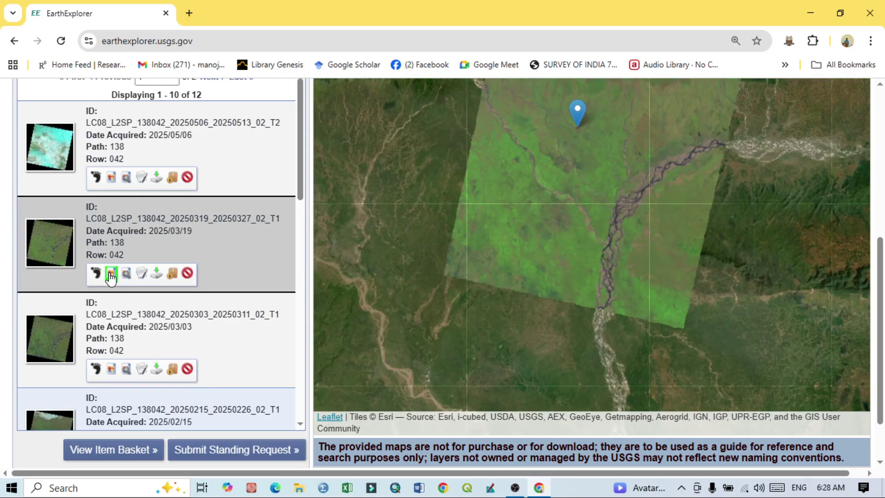
drag(618, 173, 615, 235)
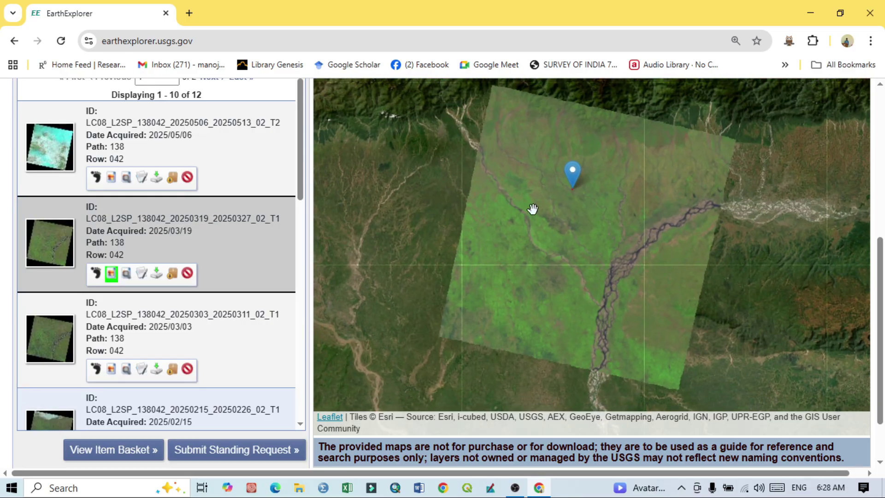
Step: Open the product download options of the scene acquired 2025/03/19 and look through its individually downloadable band files
click(157, 273)
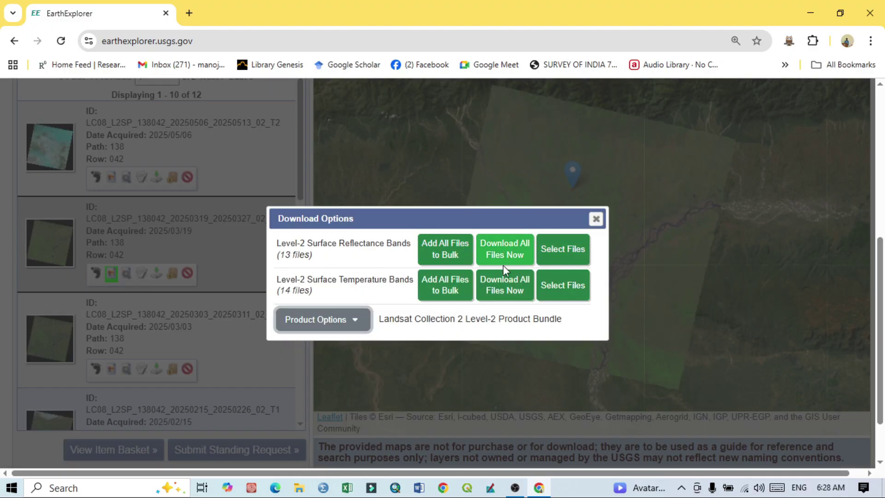
scroll(367, 275, down, 2)
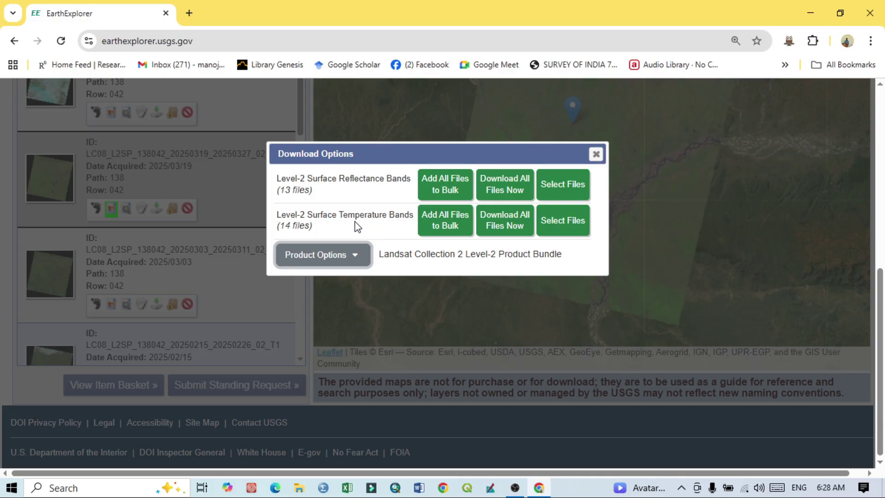
click(360, 255)
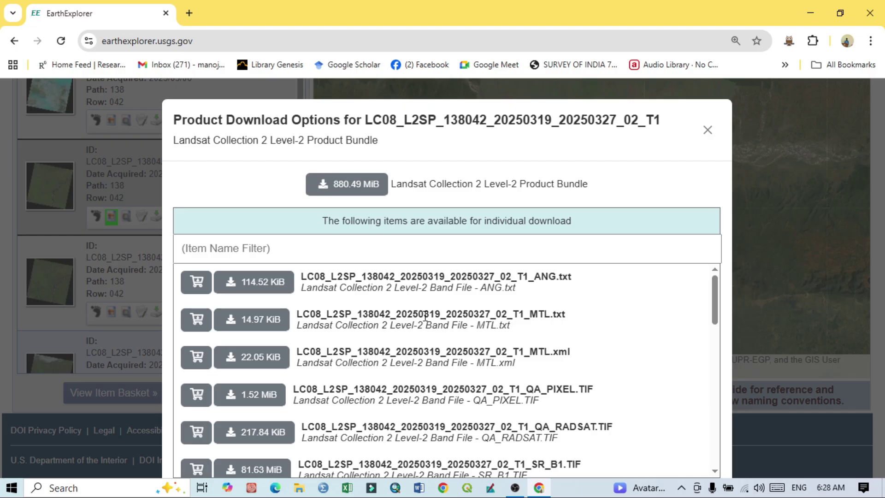
scroll(425, 317, down, 14)
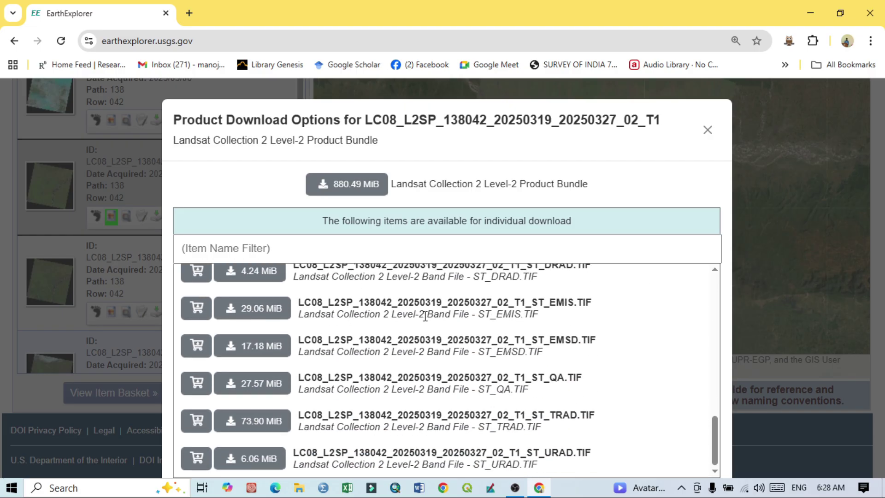
scroll(457, 308, down, 2)
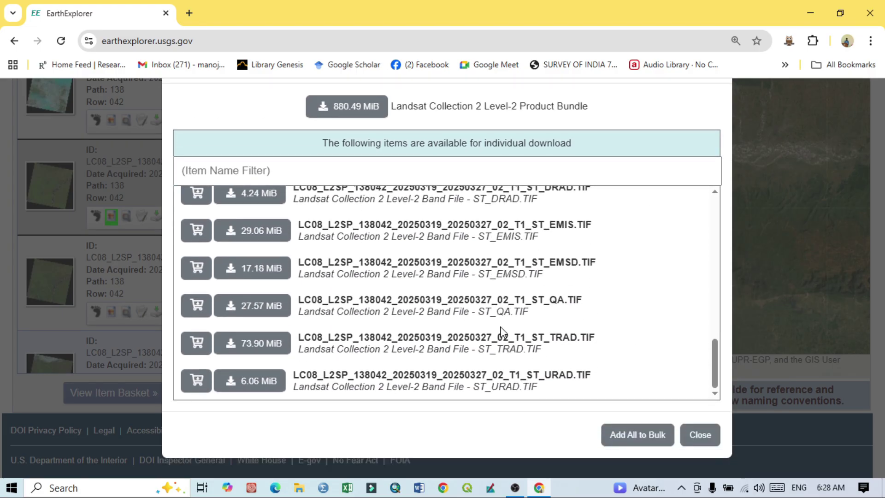
scroll(524, 328, up, 9)
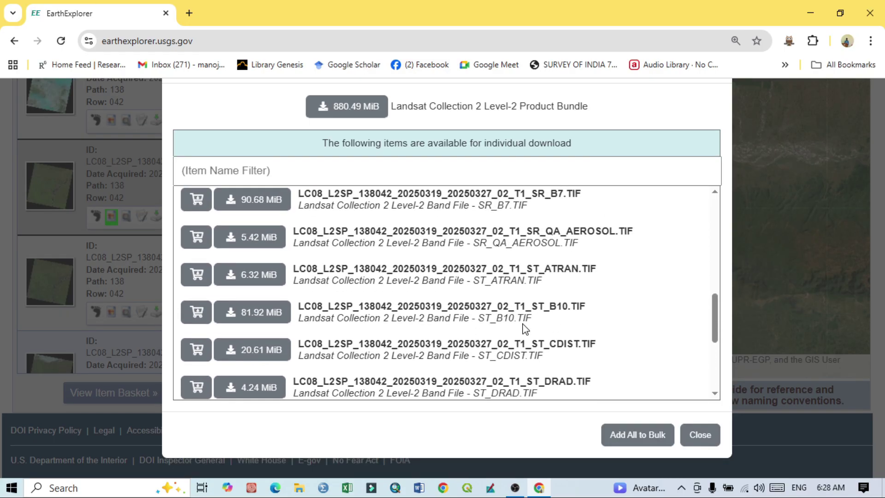
scroll(523, 328, up, 5)
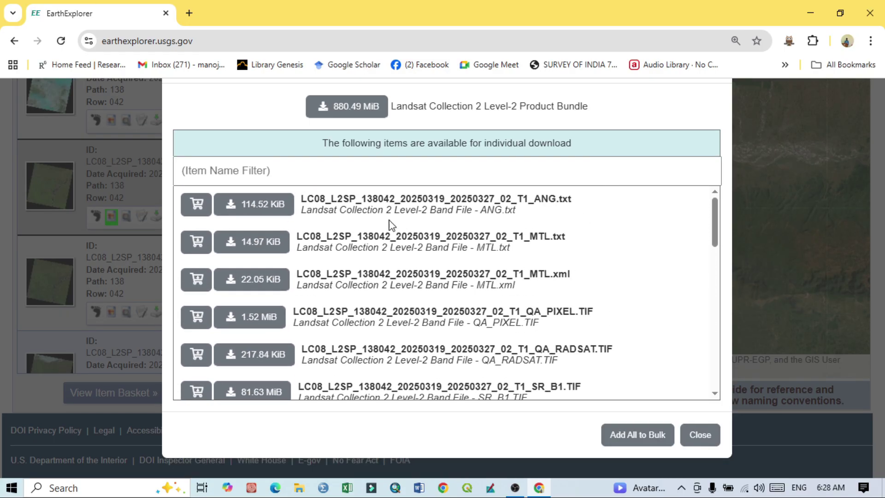
scroll(665, 246, up, 2)
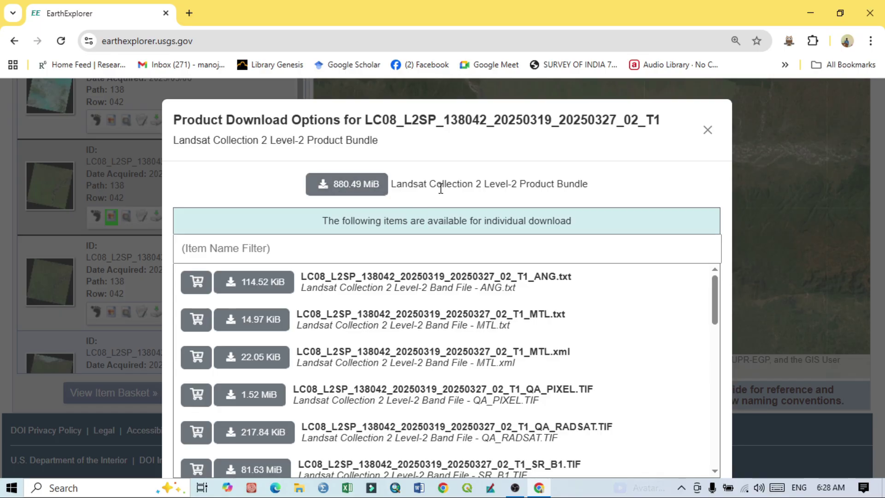
Step: Download the complete Landsat Collection 2 Level-2 Product Bundle of the 2025/03/19 scene and check the download's progress
click(365, 188)
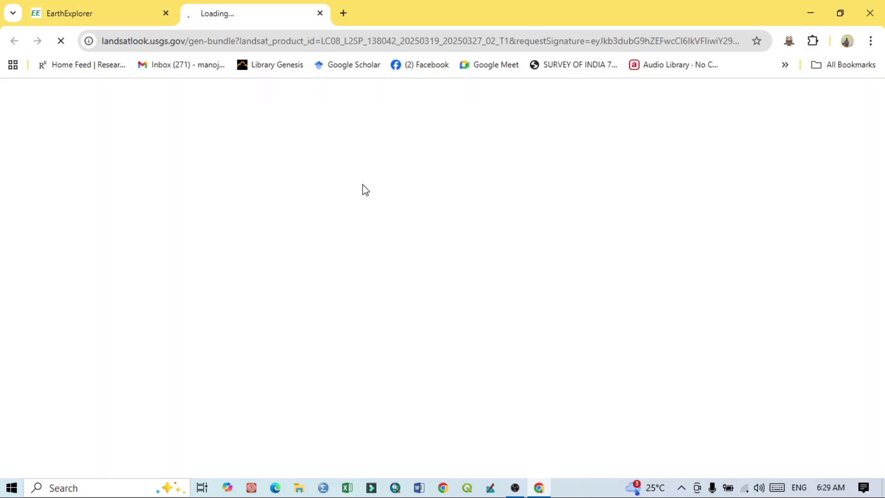
click(99, 14)
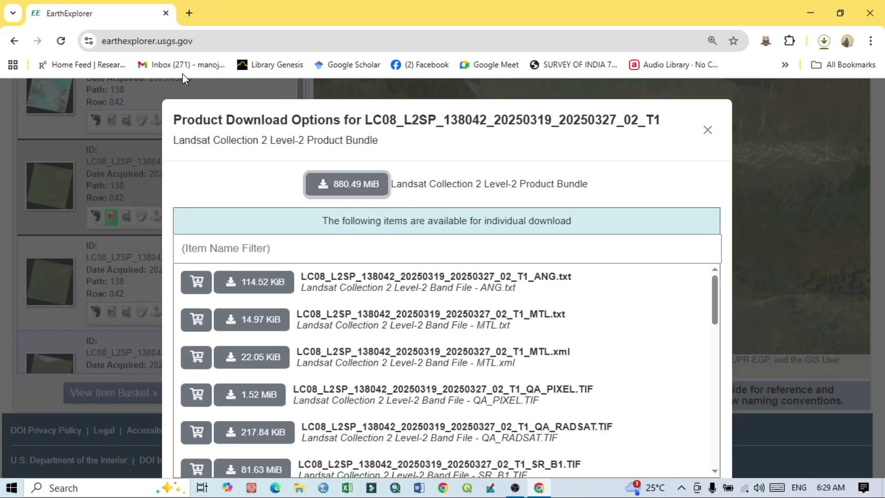
click(824, 41)
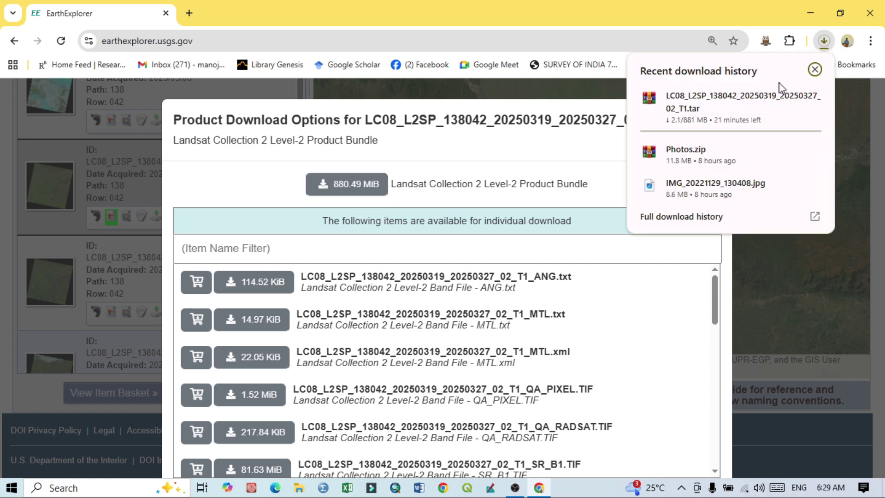